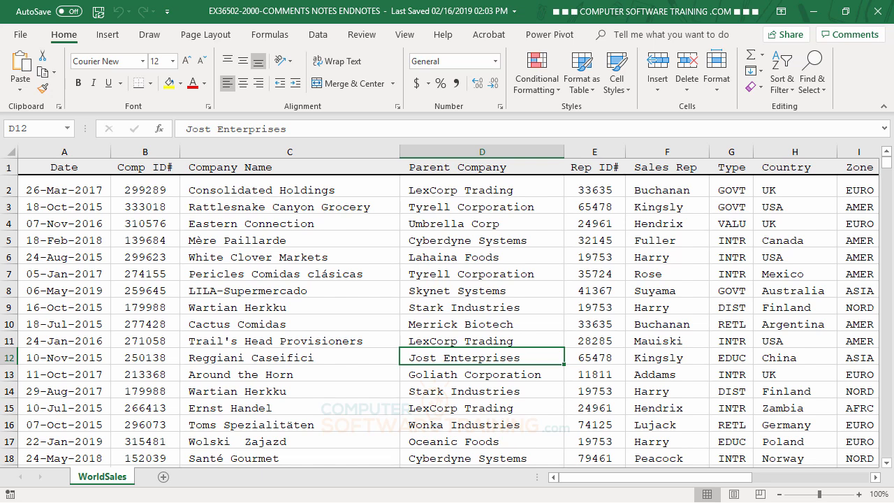
- Add a new note to the Rep ID# cell E3 and clear the default author name from it
left_click(586, 205)
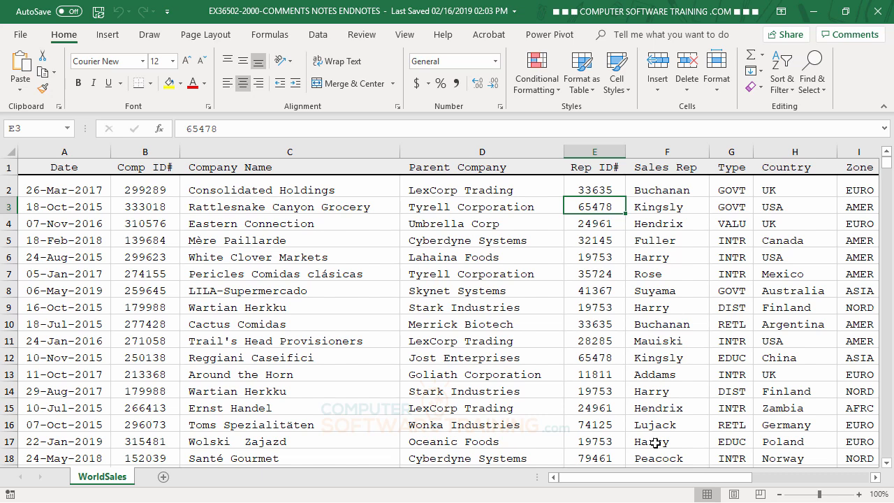
right_click(599, 207)
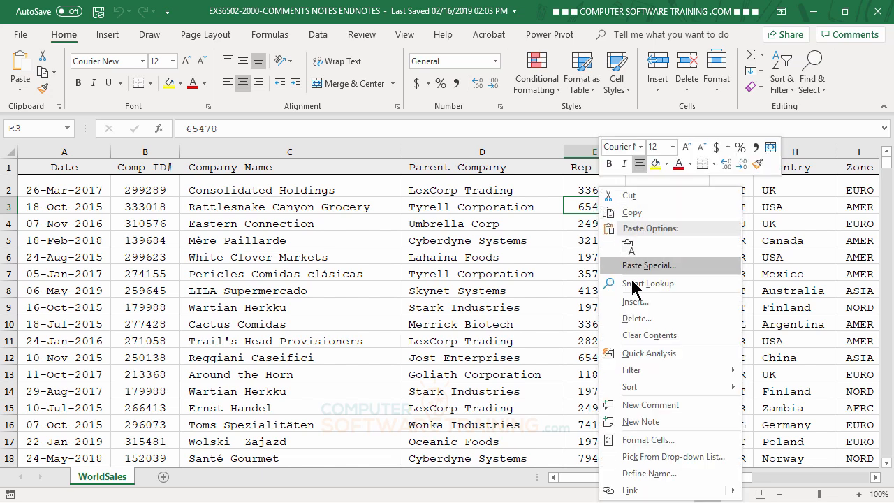
left_click(644, 422)
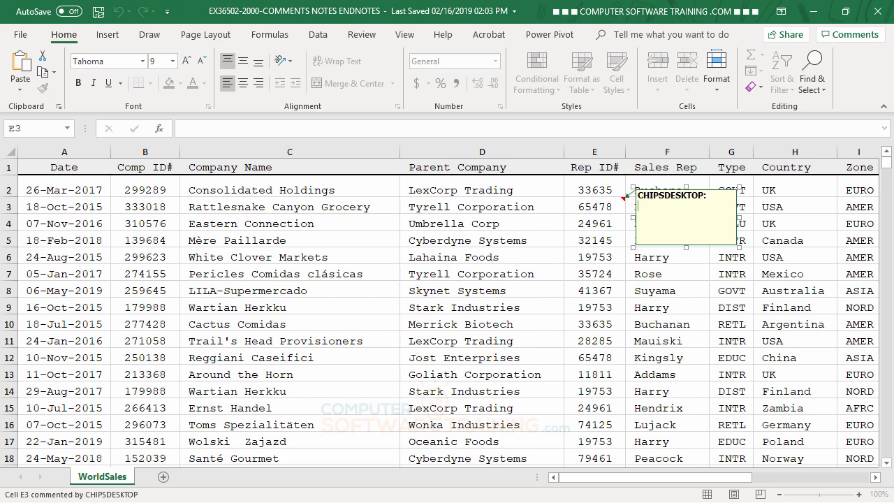
key("BackSpace")
key("BackSpace")
key("BackSpace")
key("BackSpace")
key("BackSpace")
key("BackSpace")
key("BackSpace")
key("BackSpace")
key("BackSpace")
key("BackSpace")
key("BackSpace")
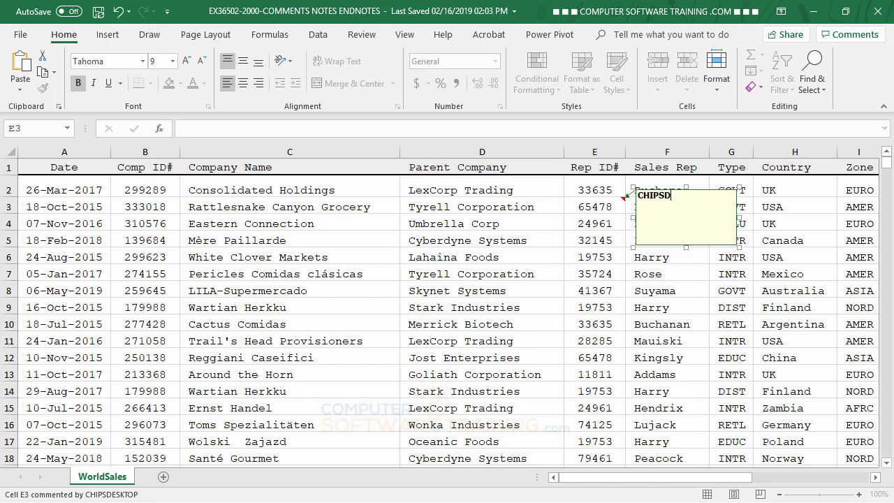
key("BackSpace")
key("BackSpace")
key("BackSpace")
- Enter filler paragraphs starting "euwyureyu", "yuweyruey" and "uewuiryeuwy" in the E3 note, with a blank line after the first, and finish editing
type("euwyureyureuyrueyryewuryewuryueyruewyru")
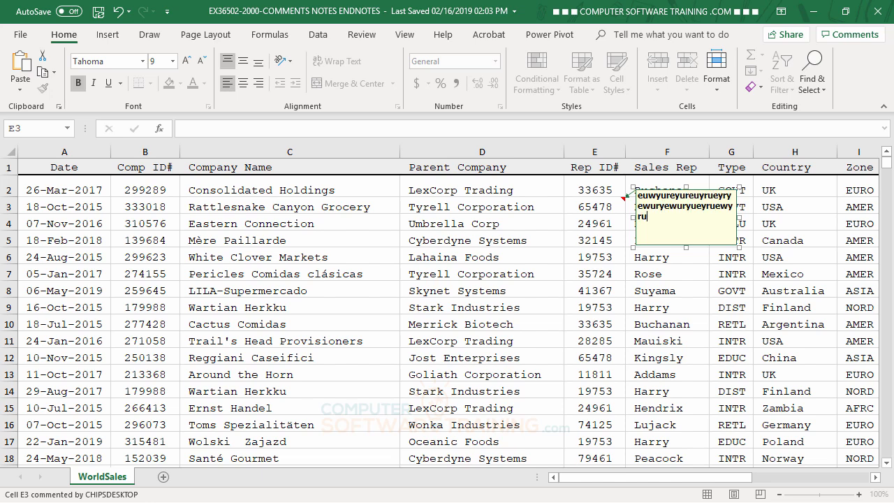
type("erwueyr")
key("Return")
type("yuweyrueywuryweiuyriueyruyweiuyruiweyriueywuiryweiuyriuweyrui")
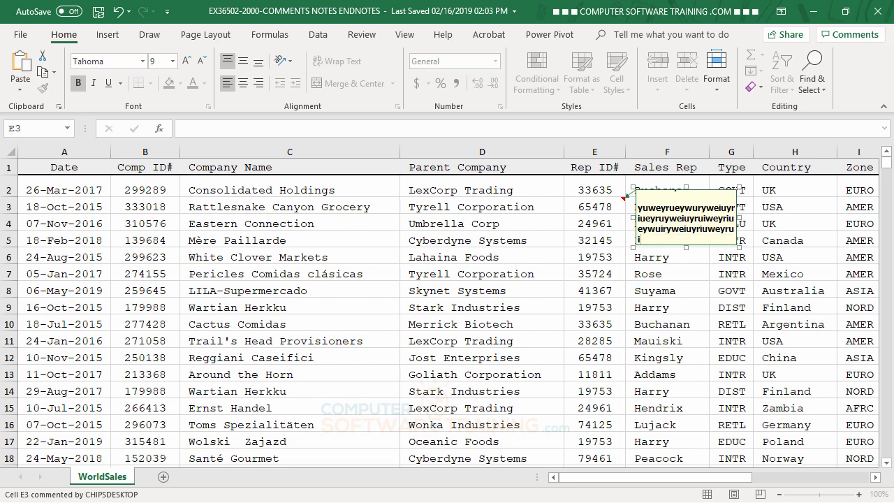
key("Return")
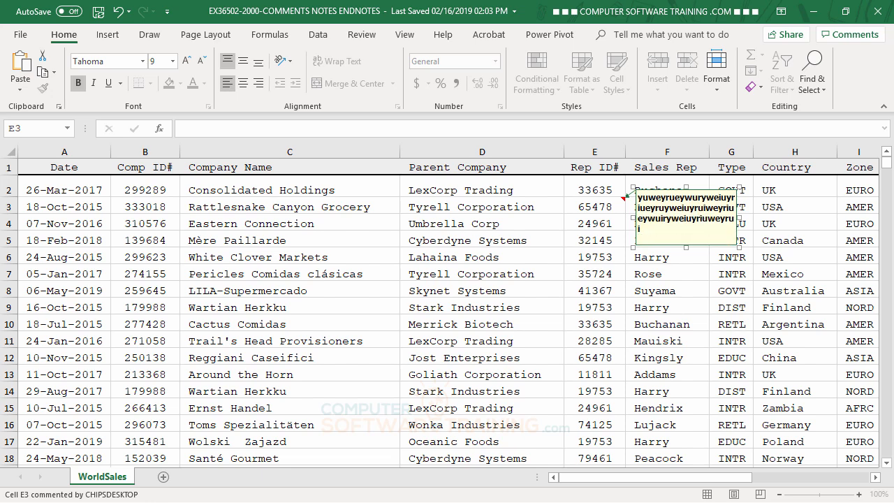
type("uewuiryeuwy rui weyrui yewiuryewiuy riuwe yriu ywe")
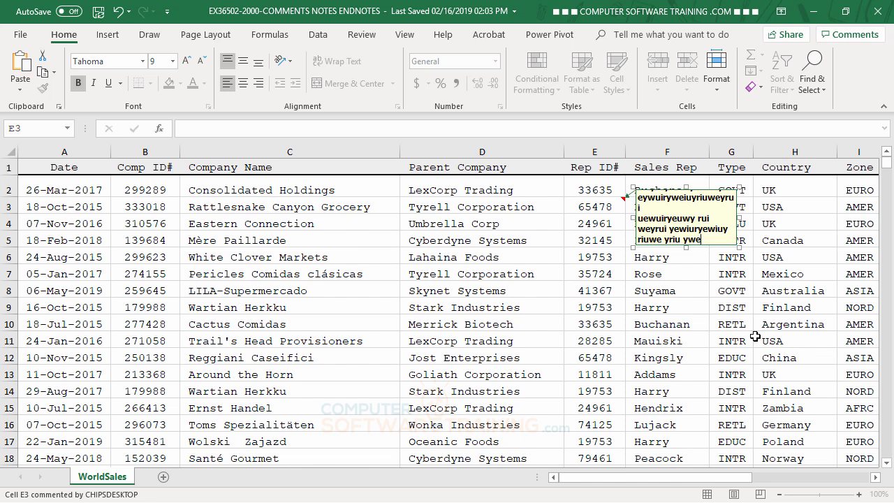
left_click(715, 324)
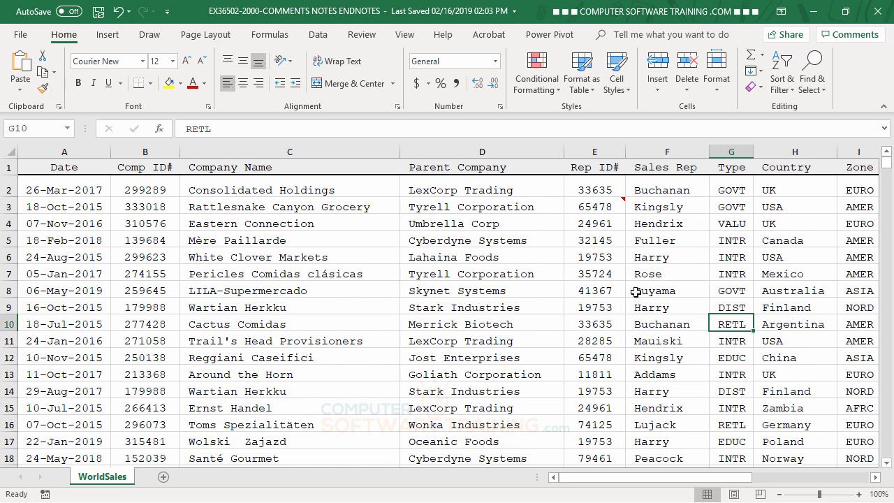
- Preview the E3 note and review its full text in edit mode without making changes
mouse_move(609, 202)
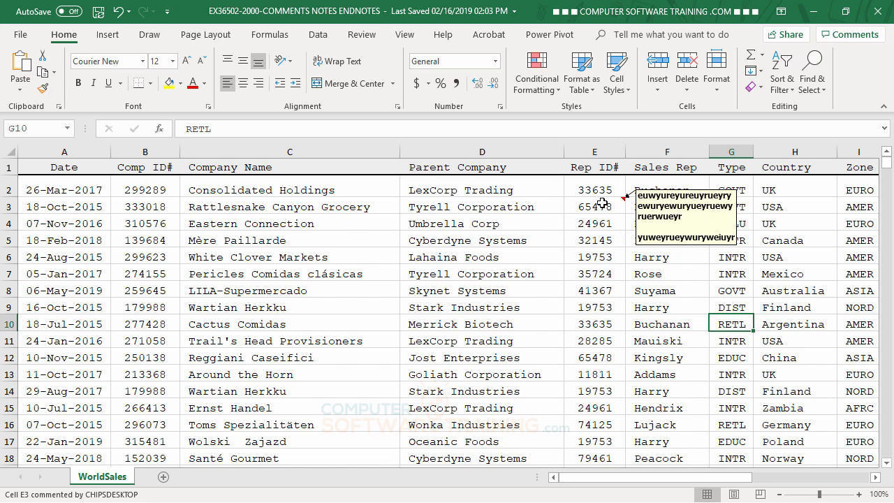
right_click(602, 203)
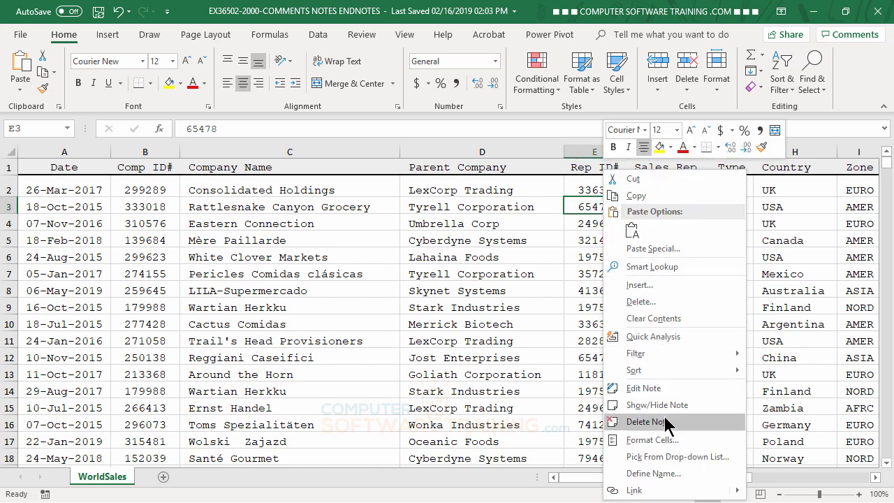
left_click(657, 388)
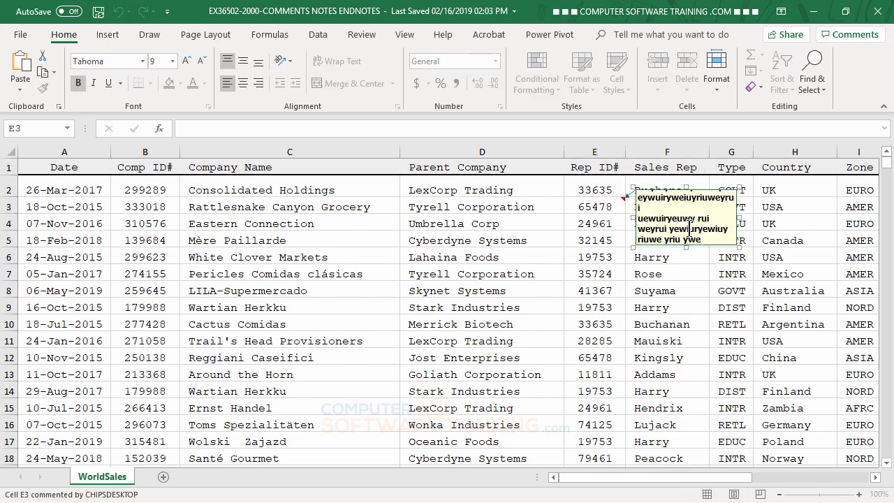
scroll(699, 228, "down", 1)
scroll(701, 202, "up", 1)
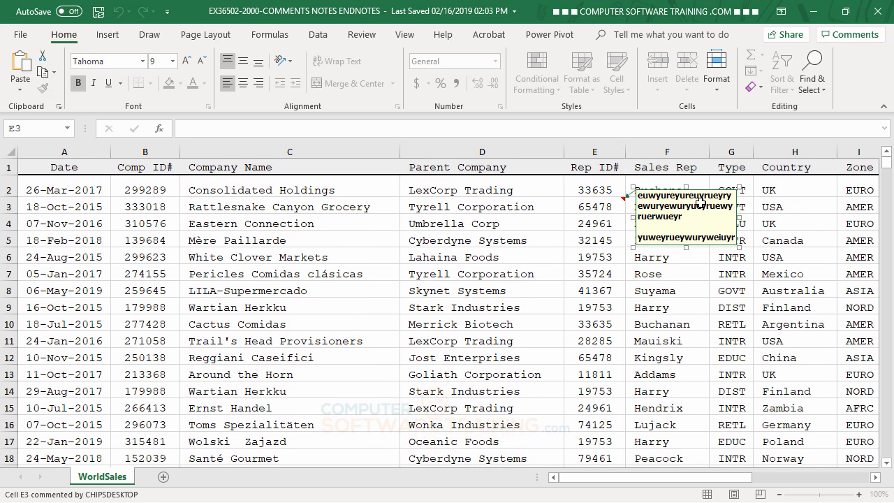
left_click(706, 293)
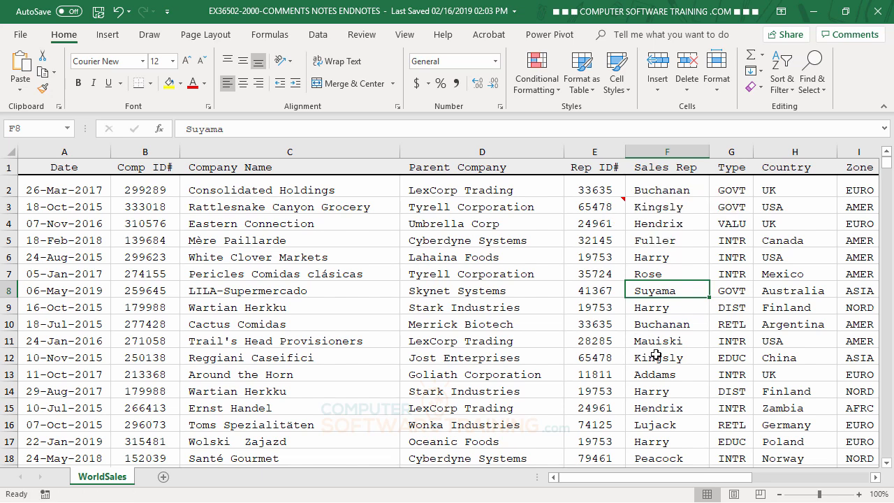
- Resize the E3 note box to cover about columns F to H and rows 2 to 7 so all its text fits
right_click(604, 205)
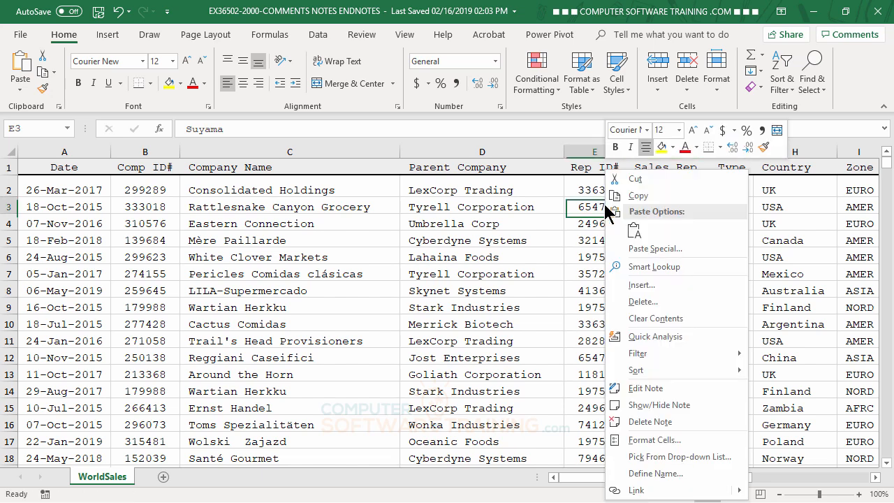
left_click(648, 389)
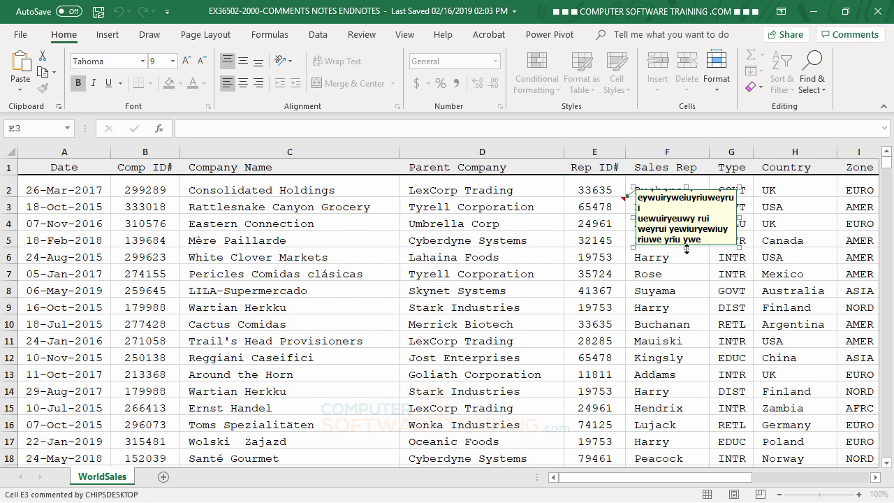
left_click_drag(686, 246, 691, 348)
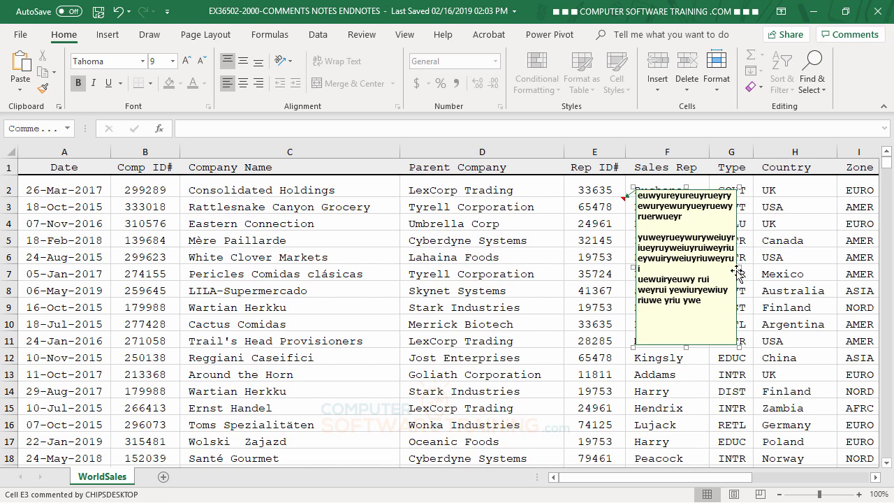
left_click_drag(739, 267, 820, 268)
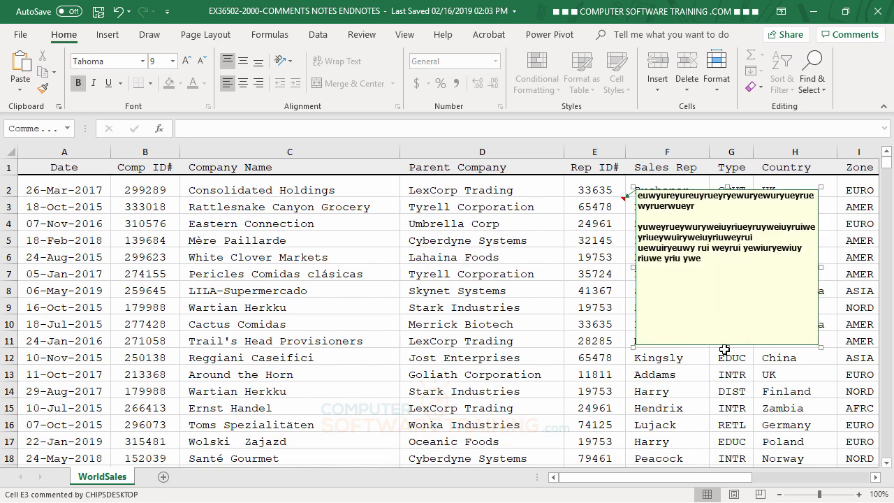
left_click_drag(727, 347, 720, 272)
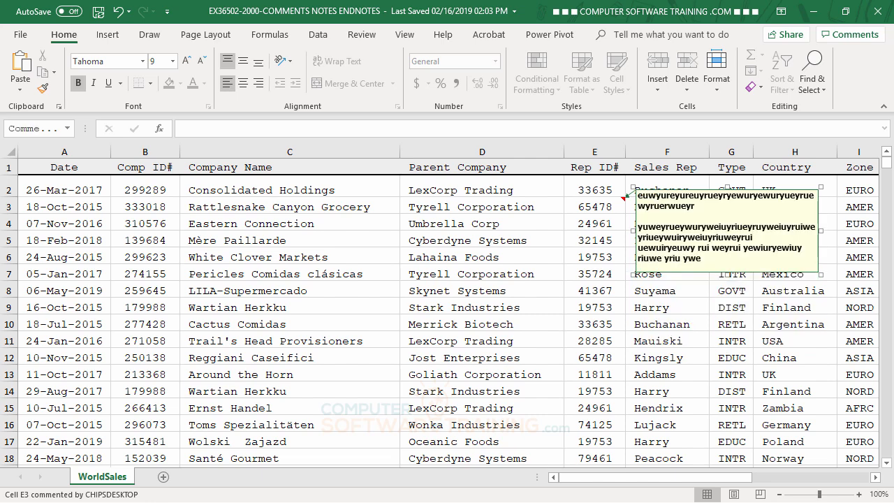
left_click(648, 411)
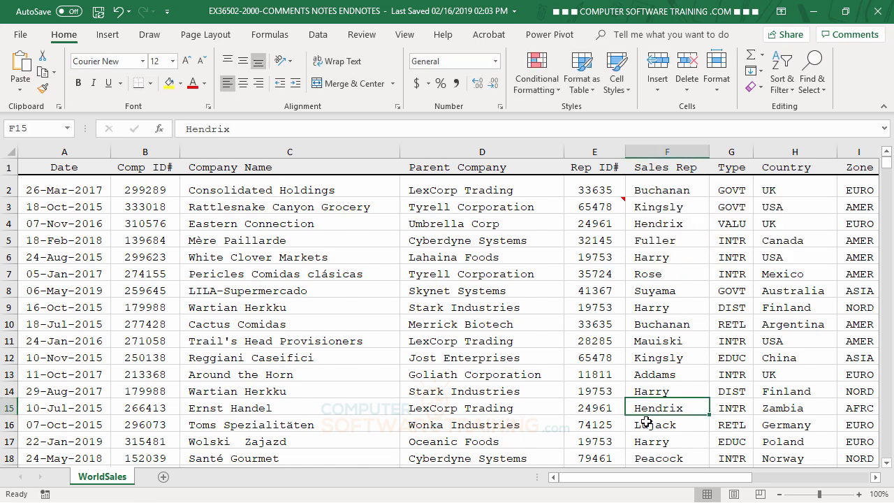
- Set the E3 note to stay displayed on the sheet even when another cell is selected
mouse_move(613, 202)
right_click(603, 205)
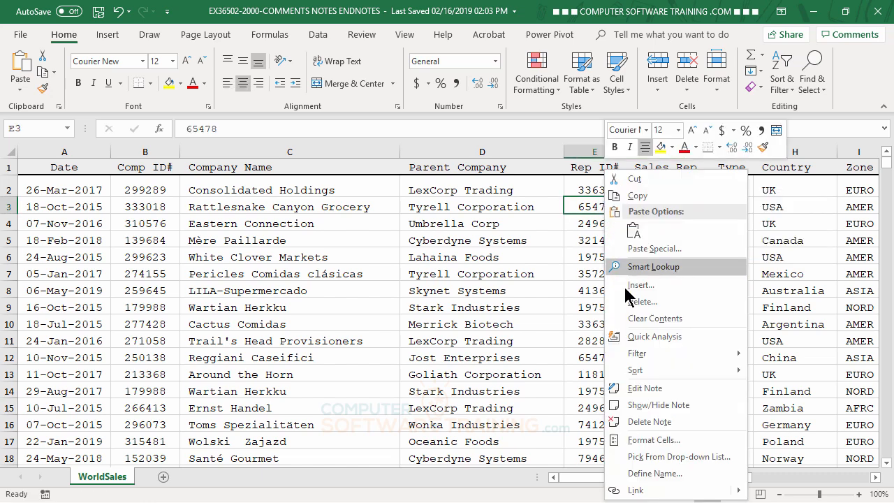
left_click(651, 408)
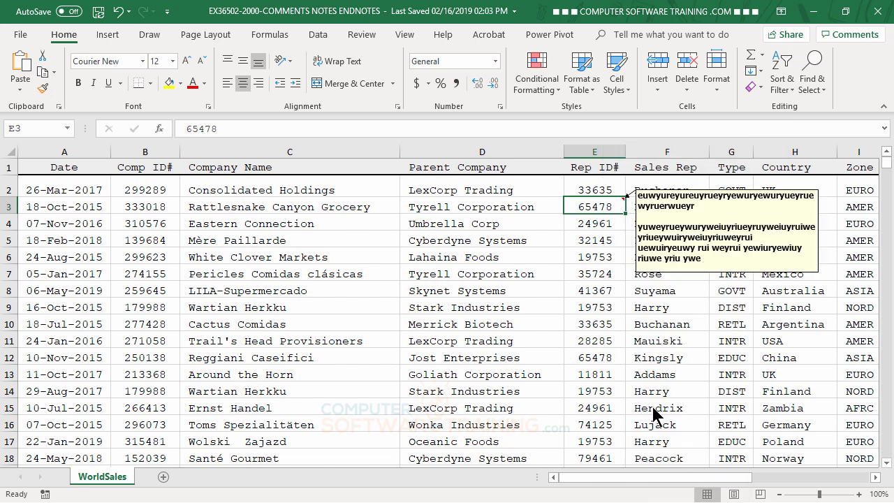
left_click(500, 354)
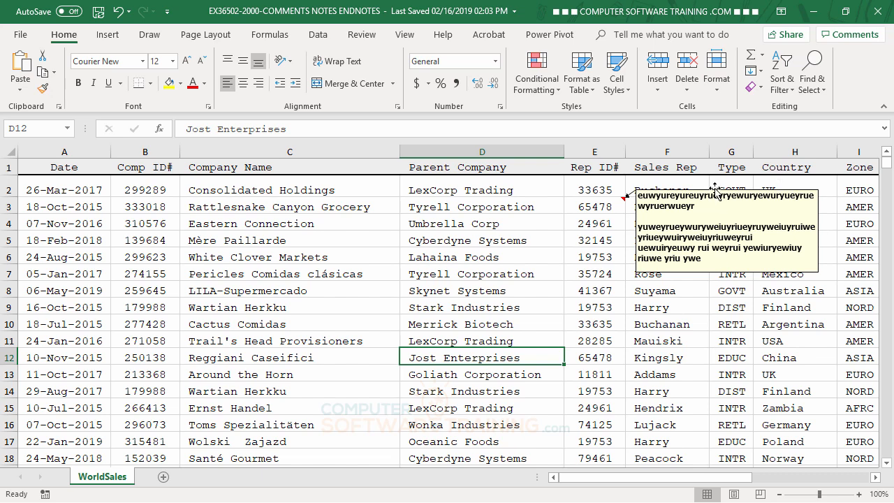
- Move the displayed E3 note away from its cell to the empty area past the Bonus column, at about cell Q2
left_click_drag(715, 189, 756, 256)
left_click(525, 393)
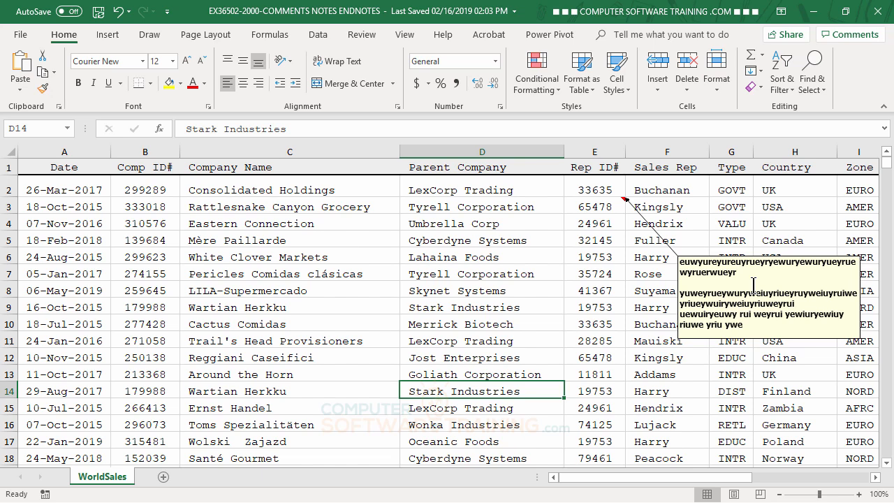
left_click_drag(714, 478, 813, 482)
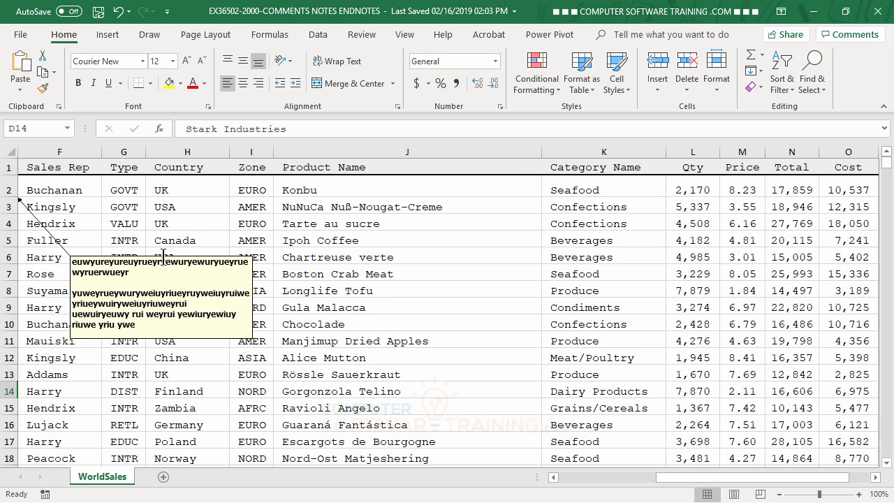
left_click_drag(218, 255, 160, 184)
left_click_drag(697, 479, 650, 493)
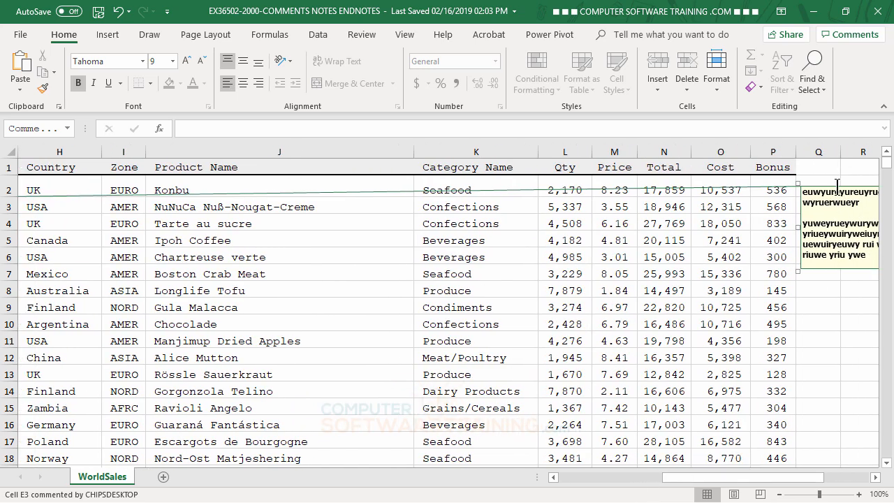
- Move the note back close to cell E3, over columns F to H at about rows 4 to 8
left_click_drag(838, 185, 94, 248)
left_click_drag(701, 485, 625, 493)
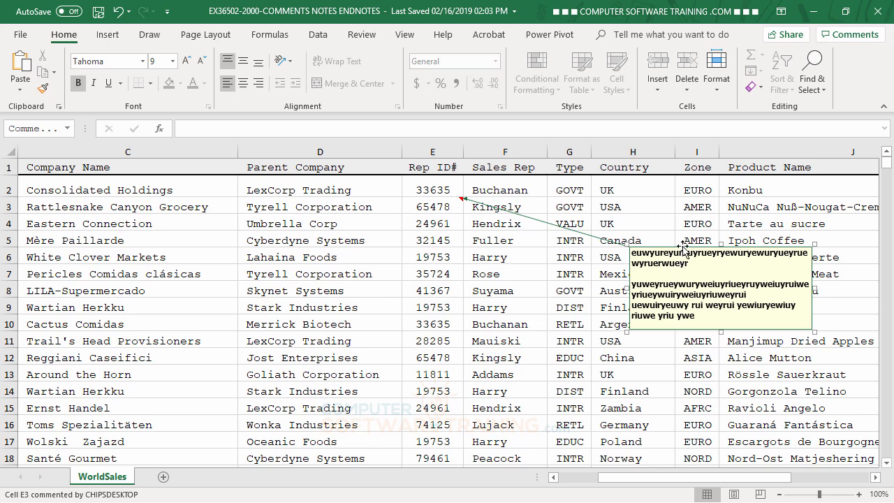
left_click_drag(680, 243, 543, 219)
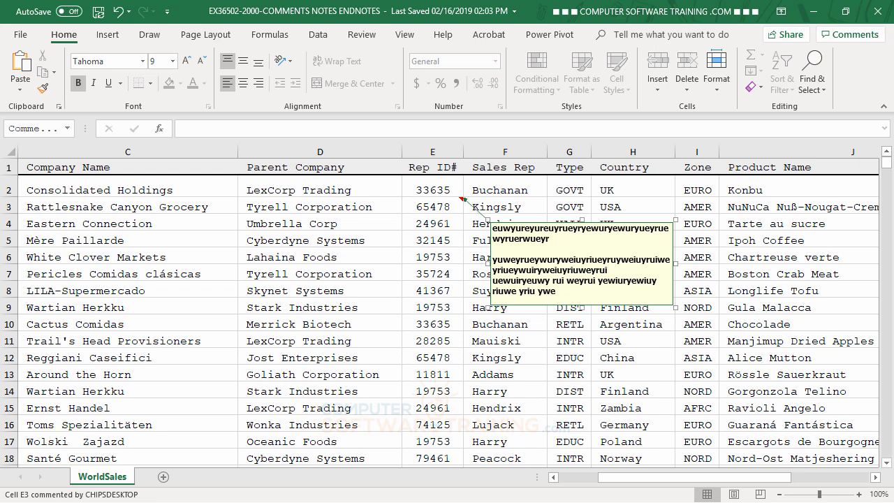
- Hide the E3 note again and check that it pops up when its cell is pointed at
right_click(442, 206)
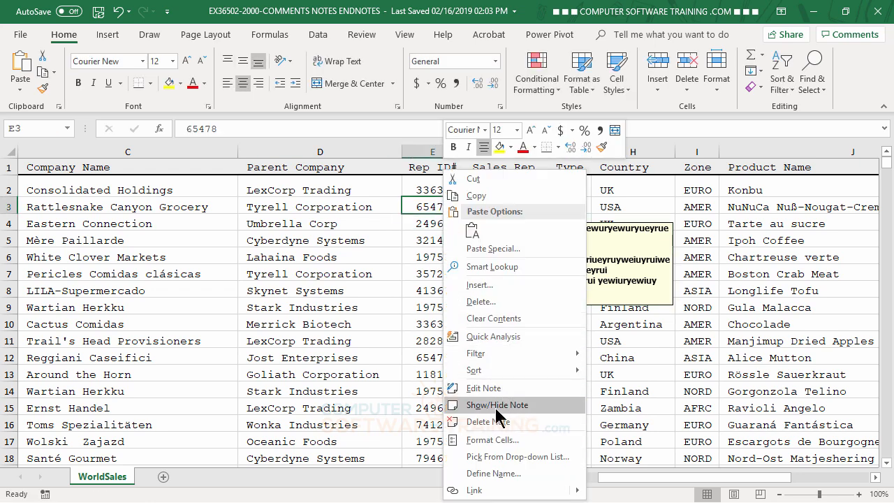
left_click(484, 407)
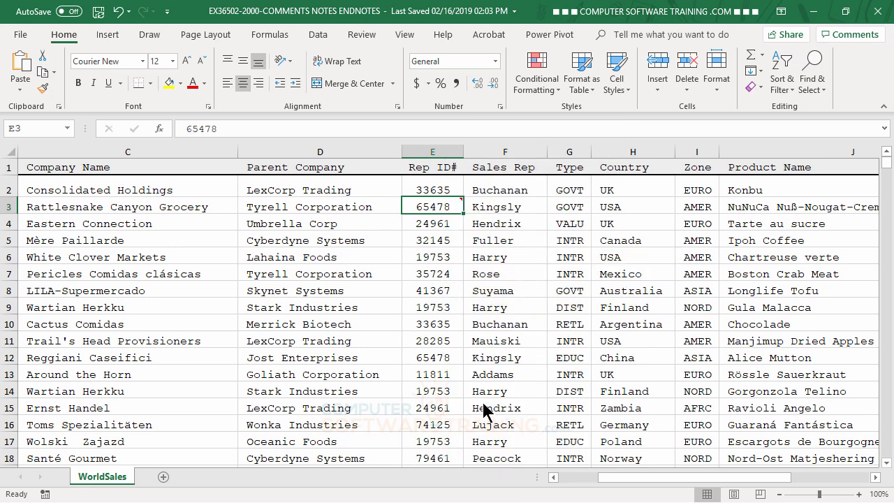
left_click(651, 390)
mouse_move(452, 204)
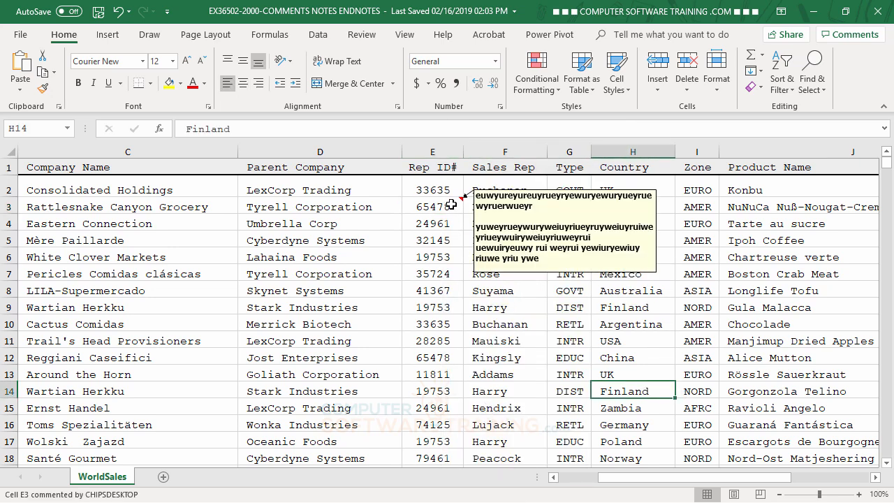
left_click(502, 324)
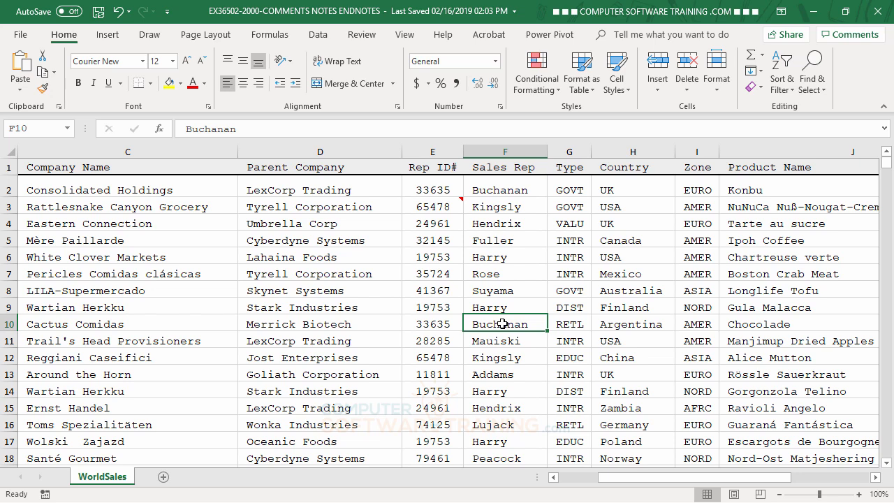
- Add a note to cell E9 reading "p4i443 5u 43oi5u34oiu 5oi3 4u5o iu34oi5 u34io" and leave the note
right_click(436, 309)
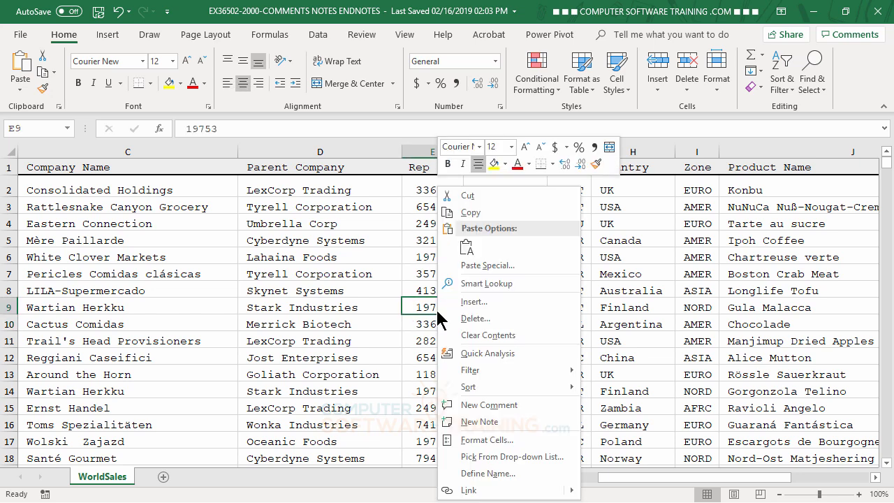
left_click(489, 426)
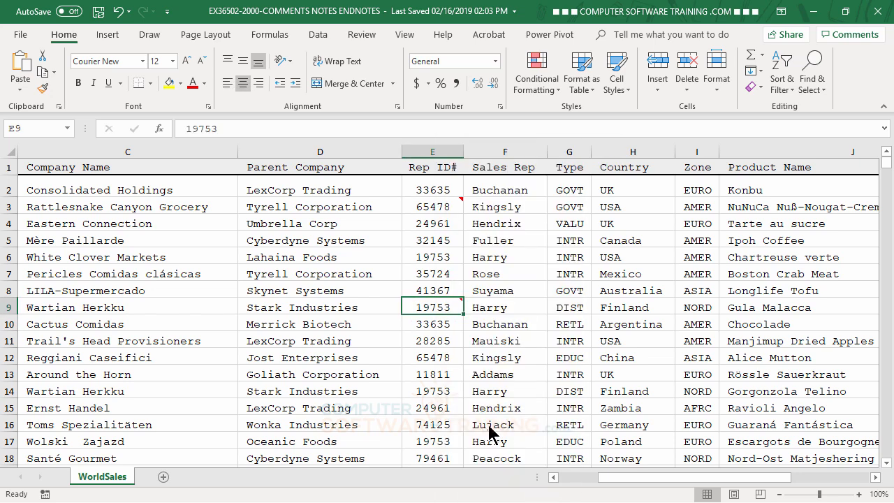
type("p4i443 5u 43oi5u34oiu ")
type("5oi3 4u5o iu34oi5 u34io")
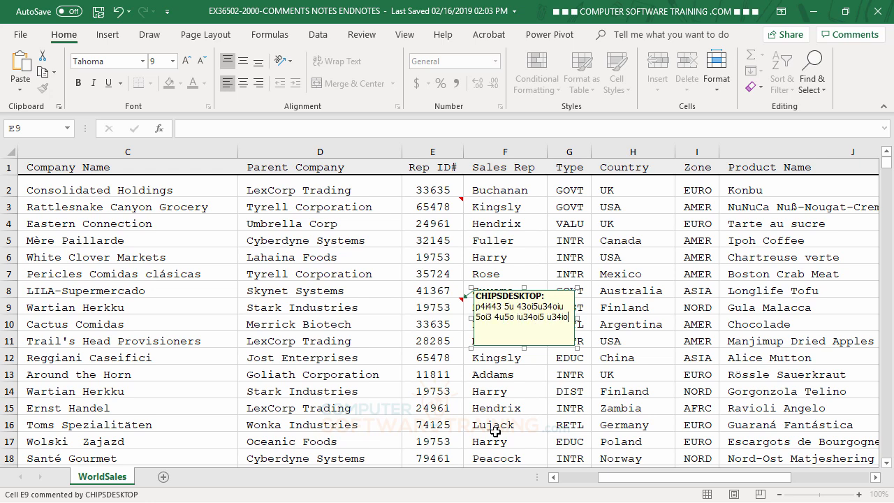
left_click(682, 422)
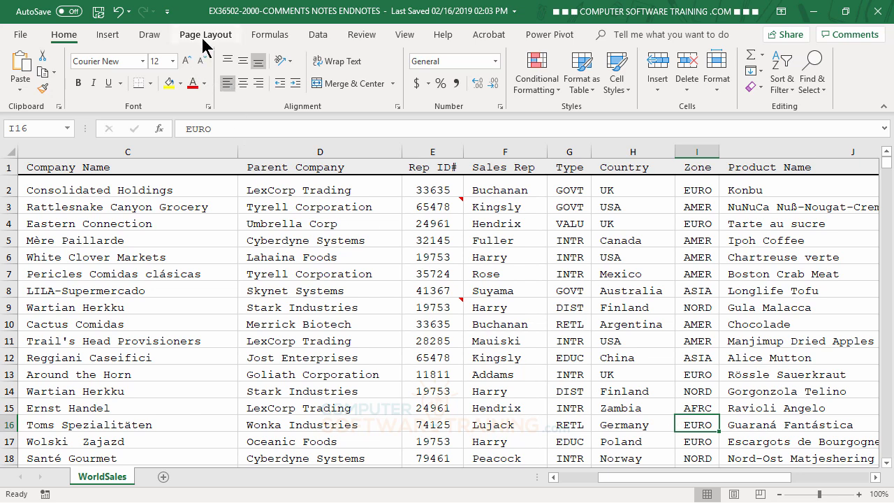
- Configure the page setup so that the comments print at the end of the sheet
left_click(23, 36)
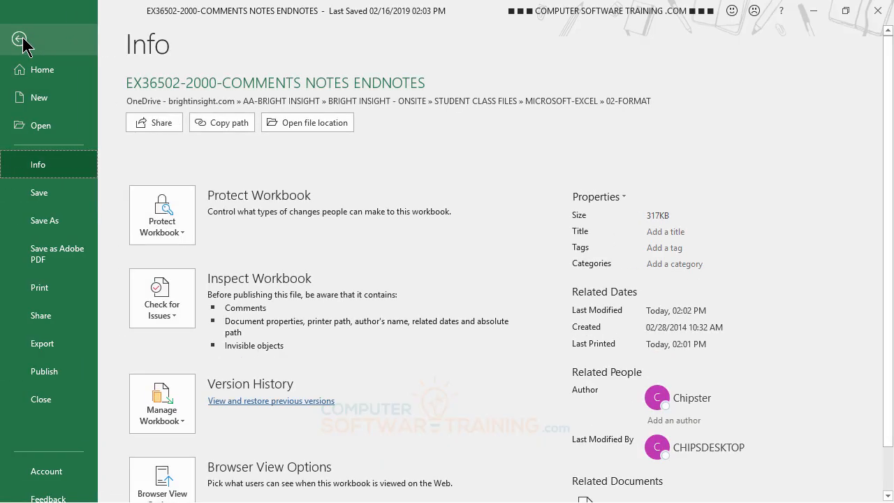
left_click(41, 293)
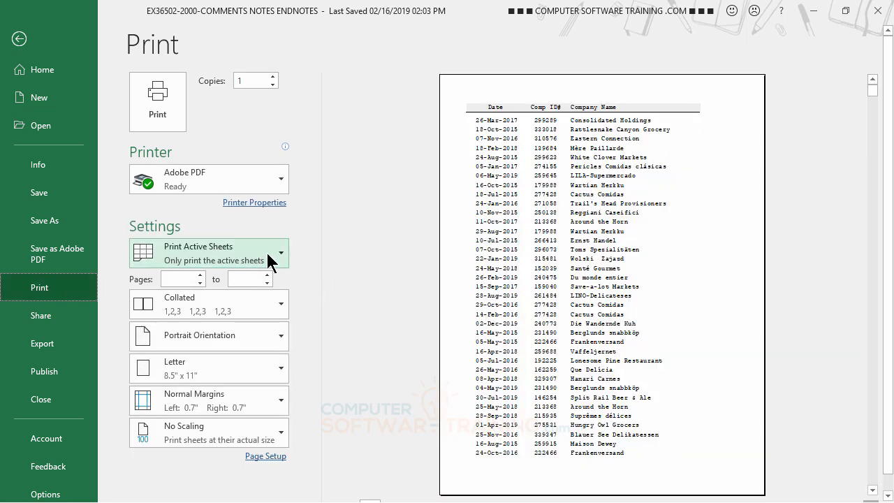
left_click(269, 457)
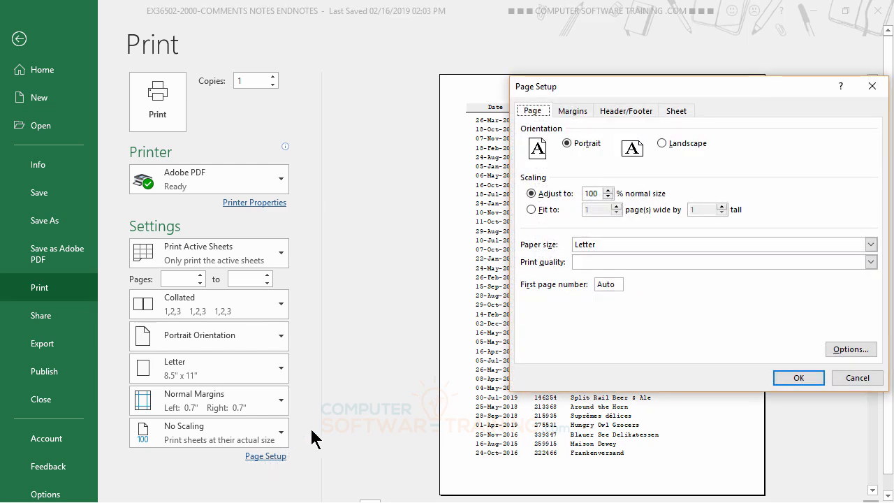
left_click(676, 112)
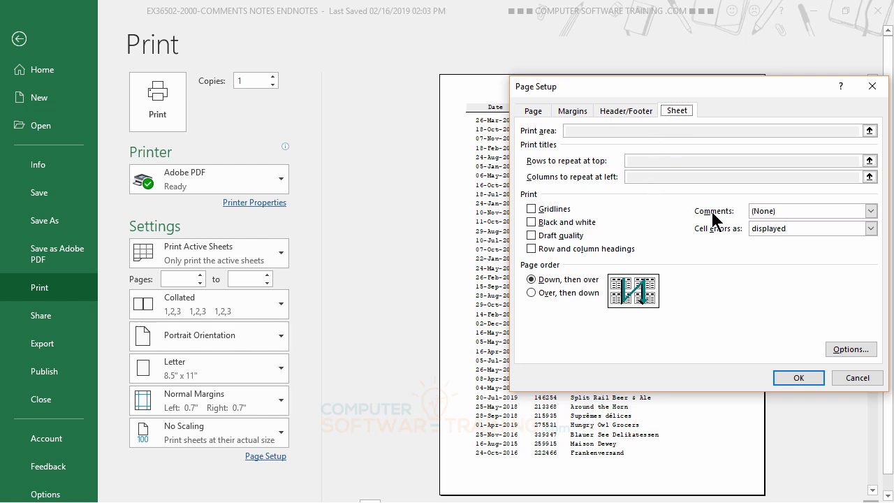
left_click(870, 211)
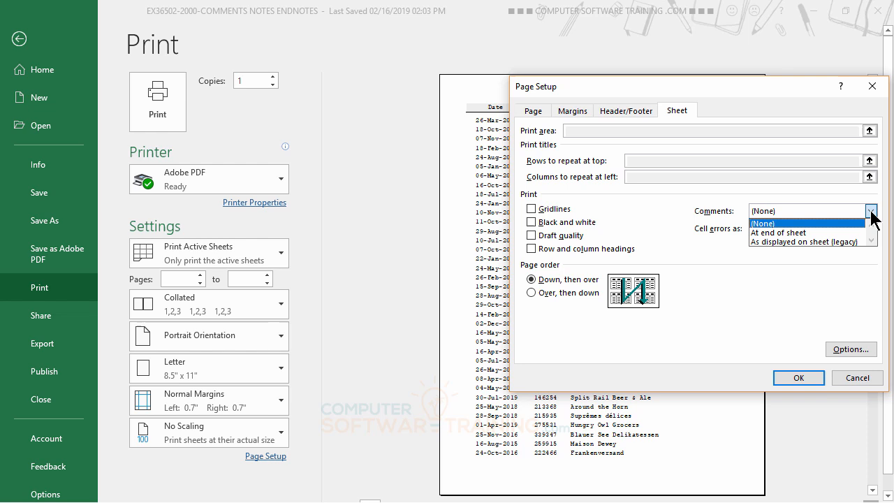
left_click(777, 234)
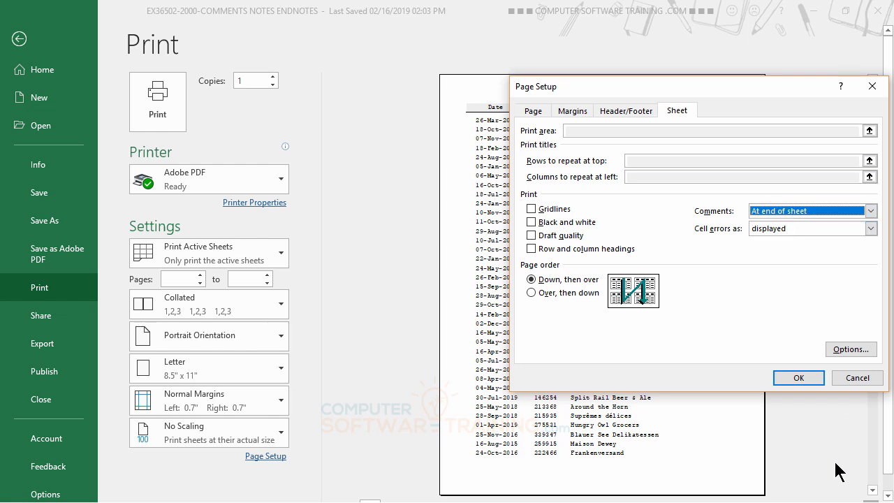
left_click(799, 375)
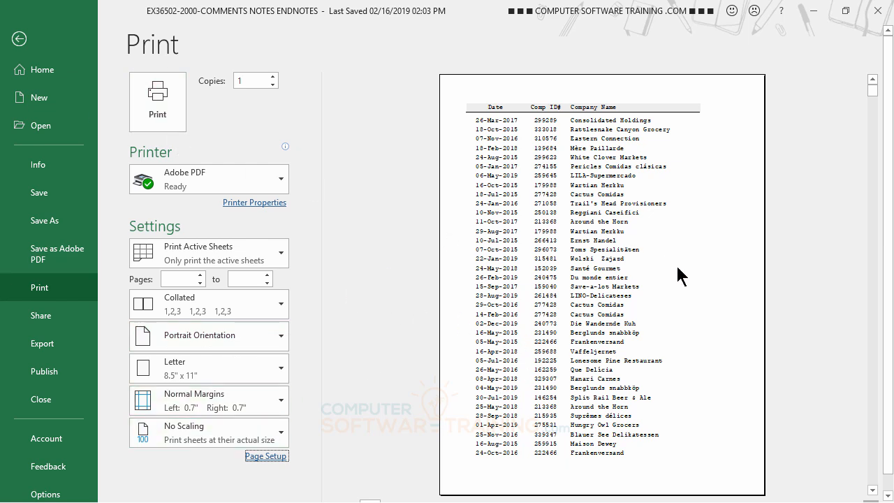
- Go to page 297 of the print preview to examine the notes printed after the data
scroll(727, 225, "down", 1)
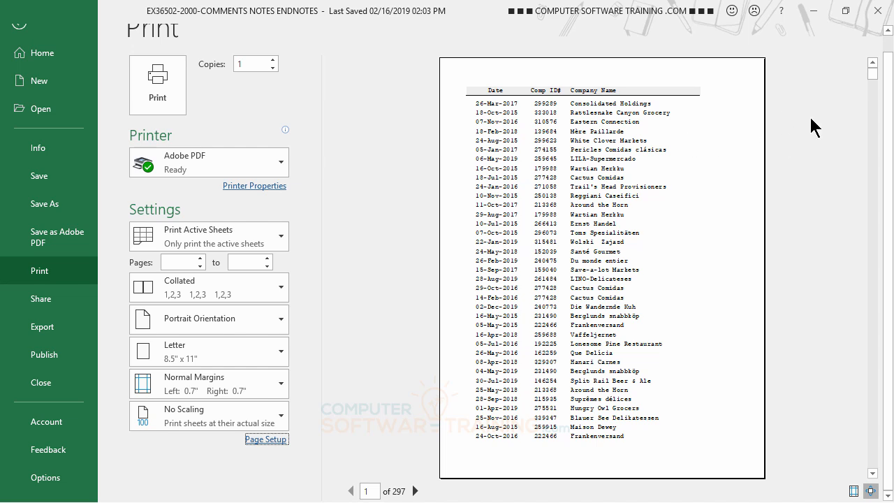
left_click(373, 492)
type("297")
key("Return")
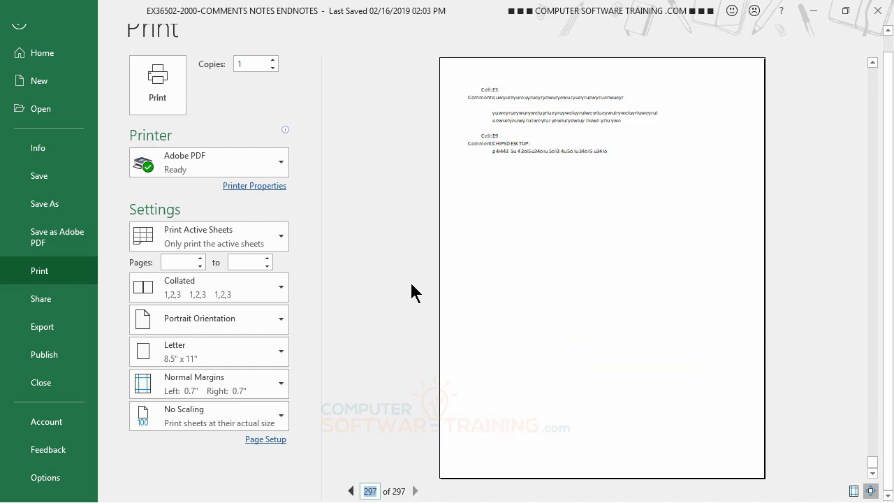
- Compare the preceding data page with the final notes page in the preview, and return to the worksheet
left_click(351, 492)
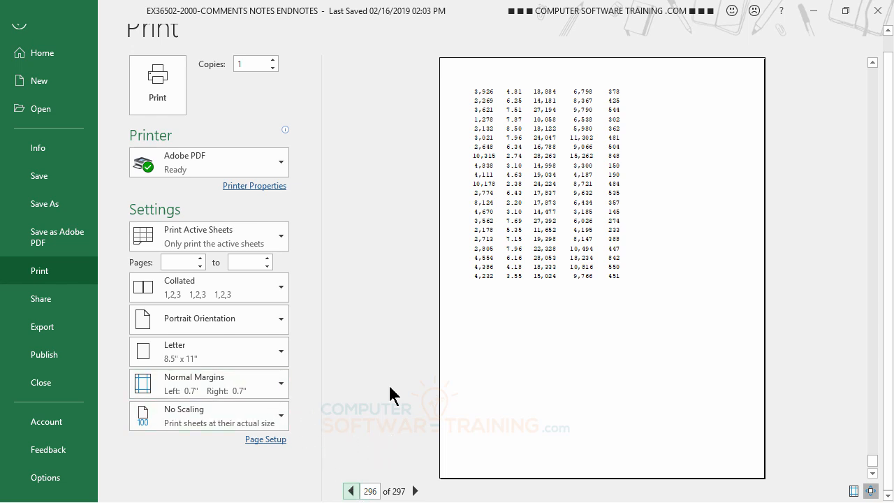
left_click(415, 491)
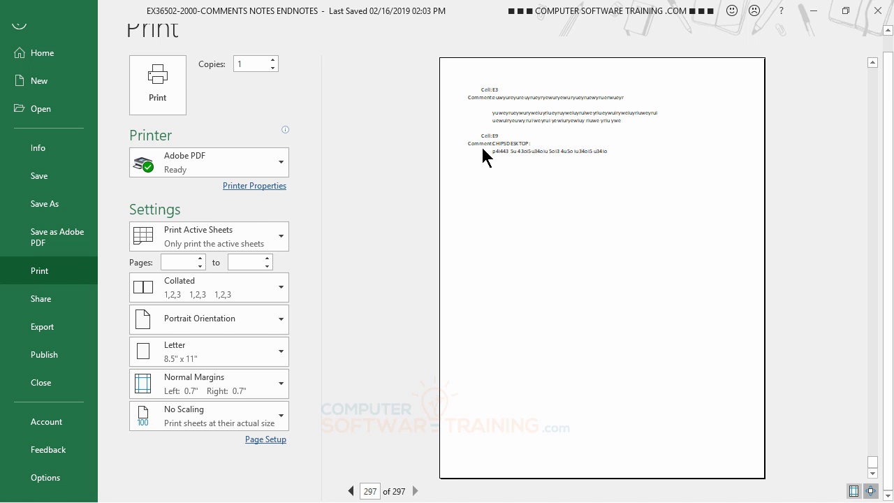
scroll(370, 192, "up", 1)
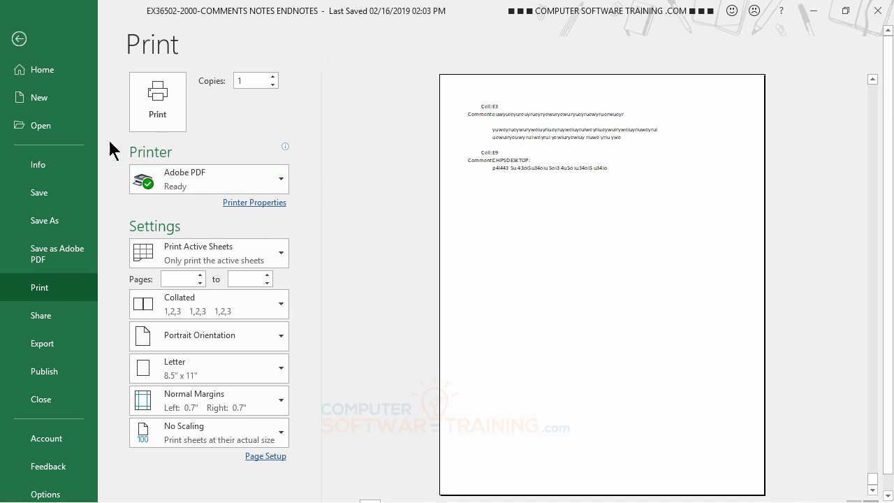
left_click(20, 41)
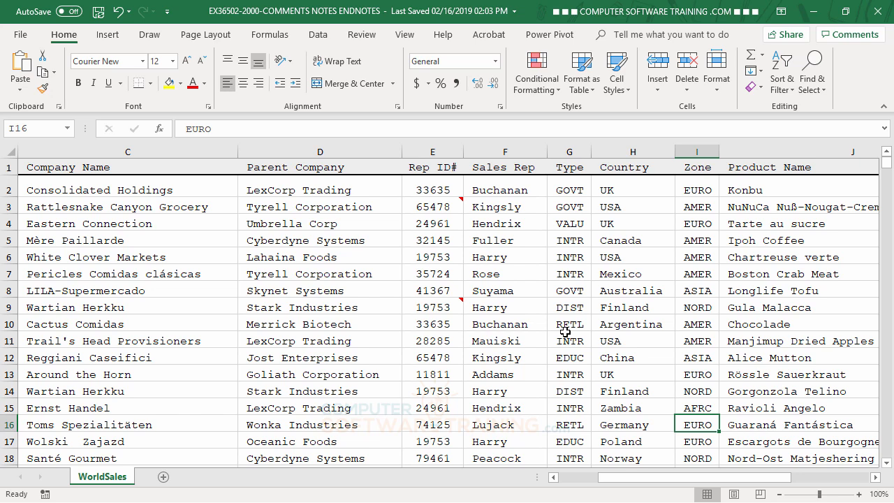
- Delete the notes from cells E3 and E9
right_click(435, 208)
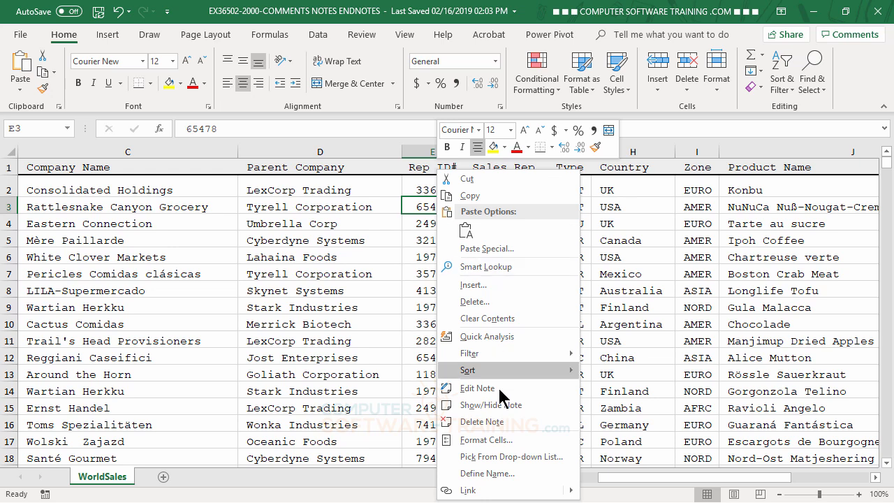
left_click(505, 422)
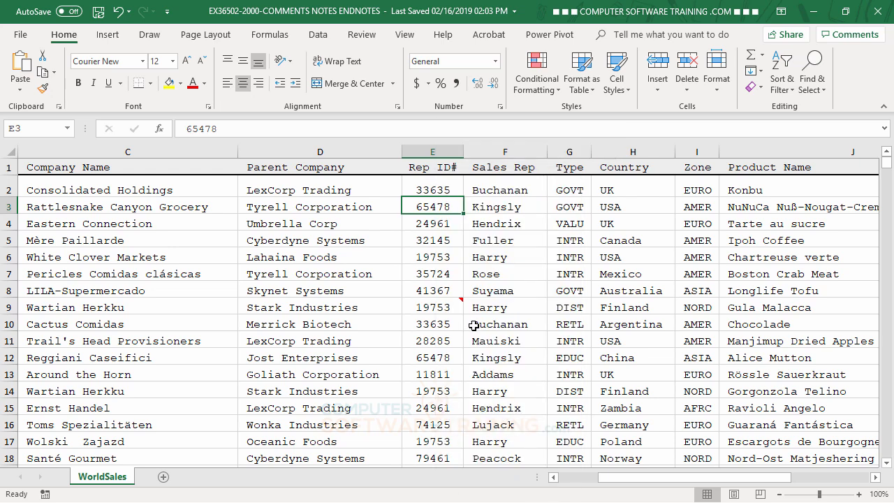
right_click(440, 306)
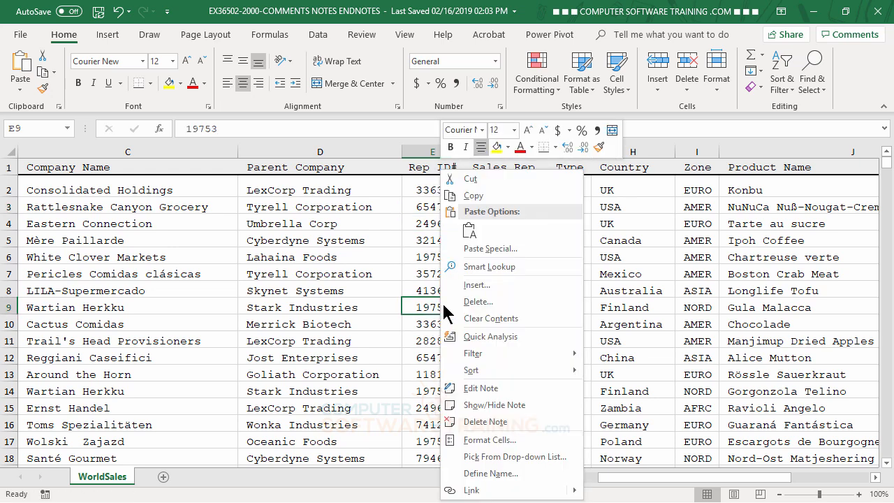
left_click(494, 424)
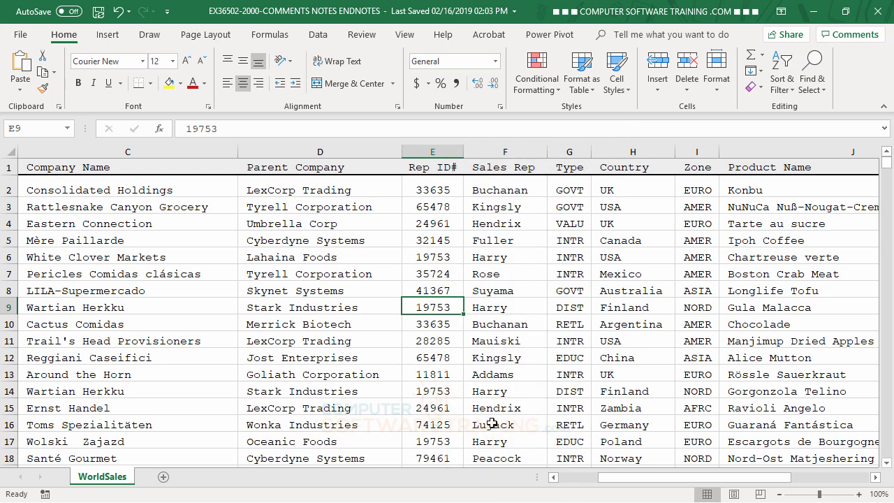
left_click(491, 241)
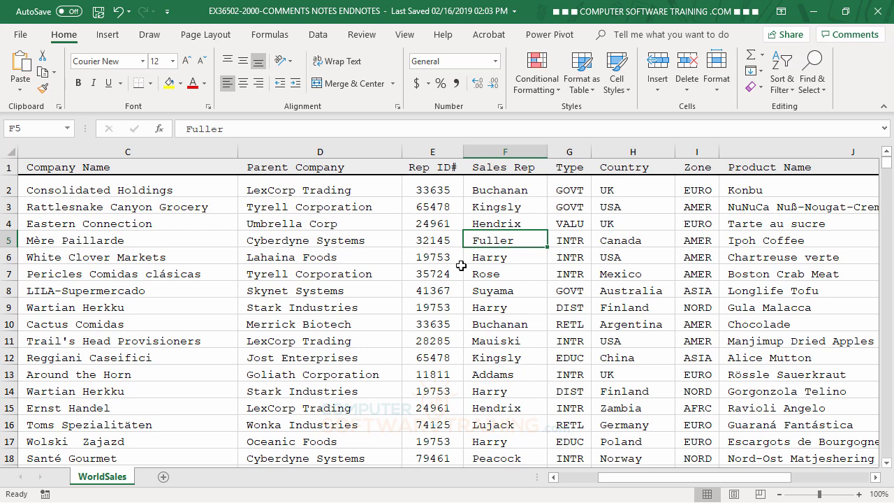
- Post a comment on cell D6 reading "oitu toirutoiu reoi teroi utoeir utoieru oit ueroi tuoeiru toierutoi u" and leave the cell
left_click(334, 239)
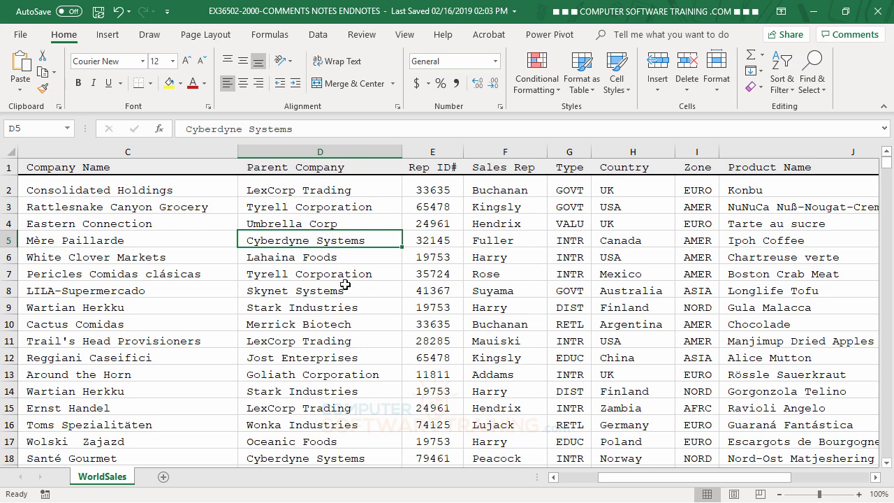
left_click(312, 259)
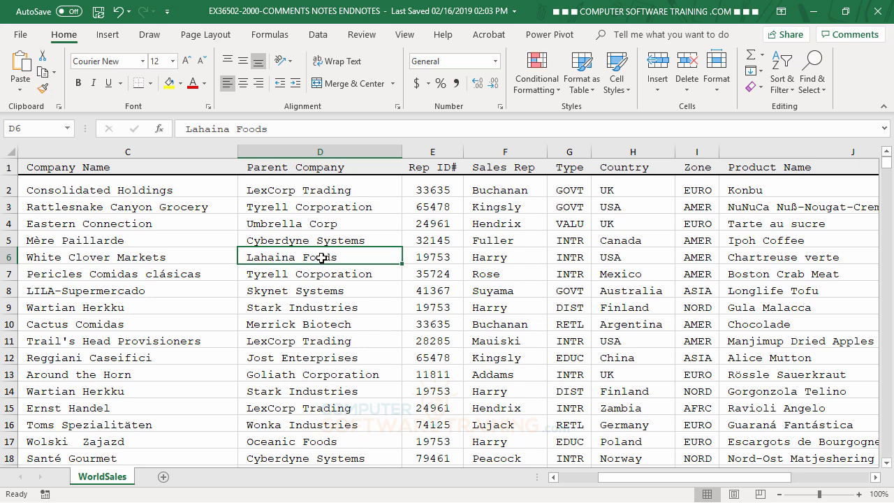
right_click(325, 256)
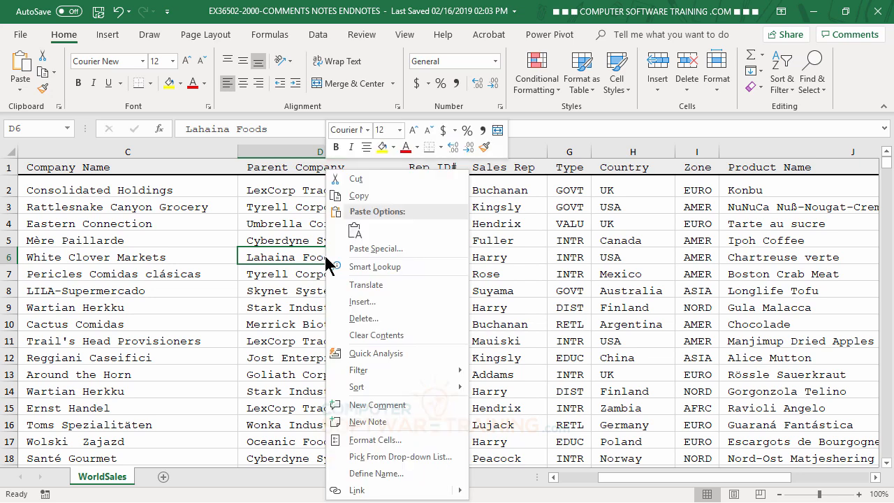
left_click(391, 409)
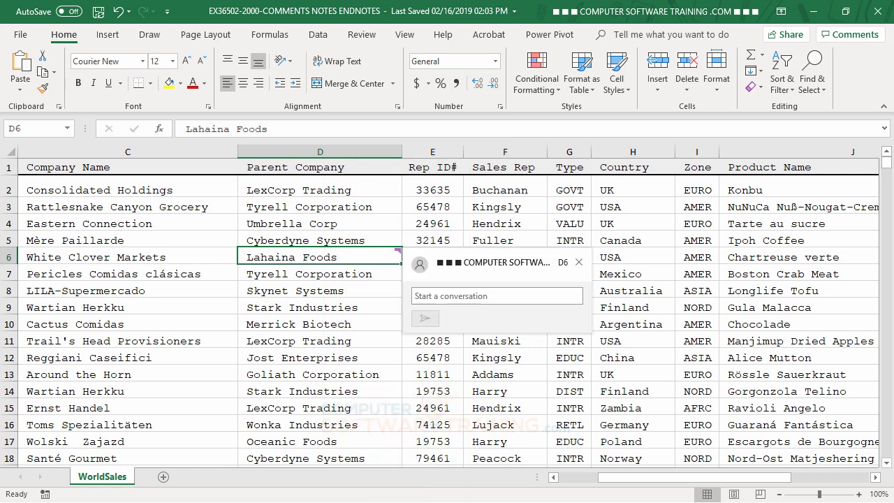
type("oitu toirutoiu reoi teroi utoeir utoieru oit ueroi tuoeiru toierutoi u")
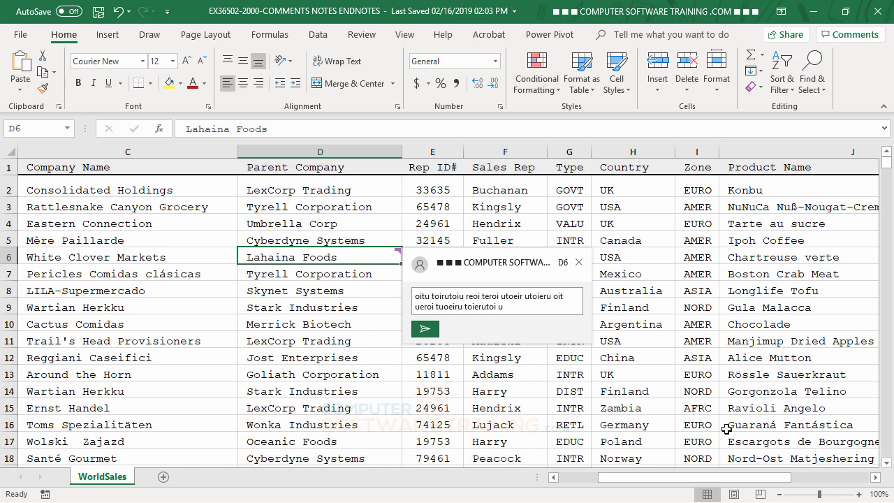
left_click(426, 331)
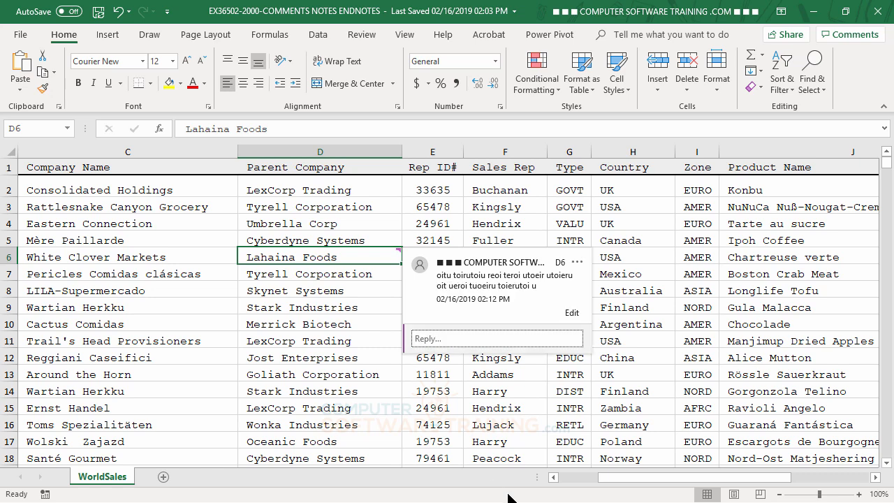
left_click(795, 351)
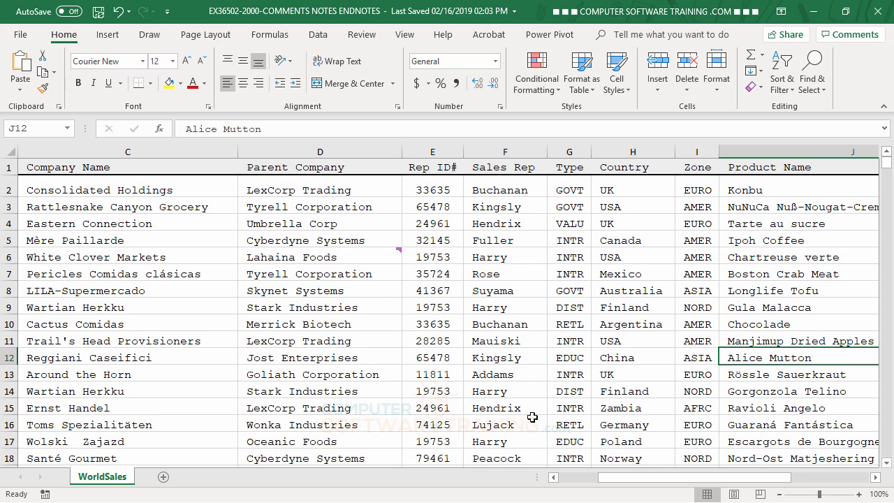
- Post a reply to the D6 comment reading "hkjhfkjdhkh sdkfh ksdjhfkjsdhkfdhskfh sdkh fksdh fkjsdh kj"
mouse_move(385, 253)
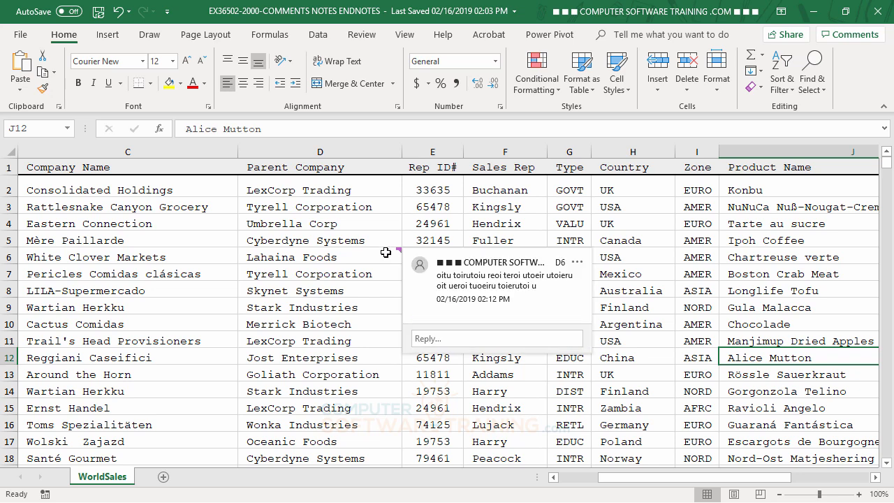
left_click(439, 339)
type("hkjhfkj ")
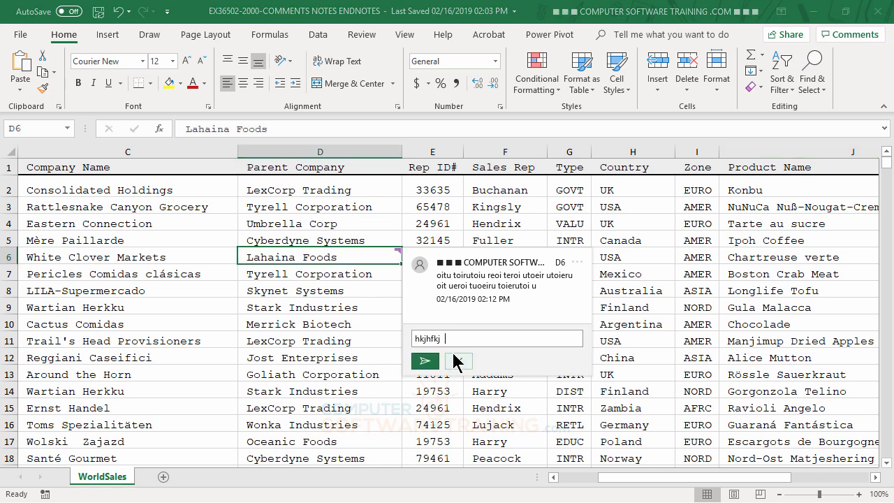
type("dhkh sdkfh ksdjhfkjsdhkfdhskfh sdkh fksdh fkjsdh kj")
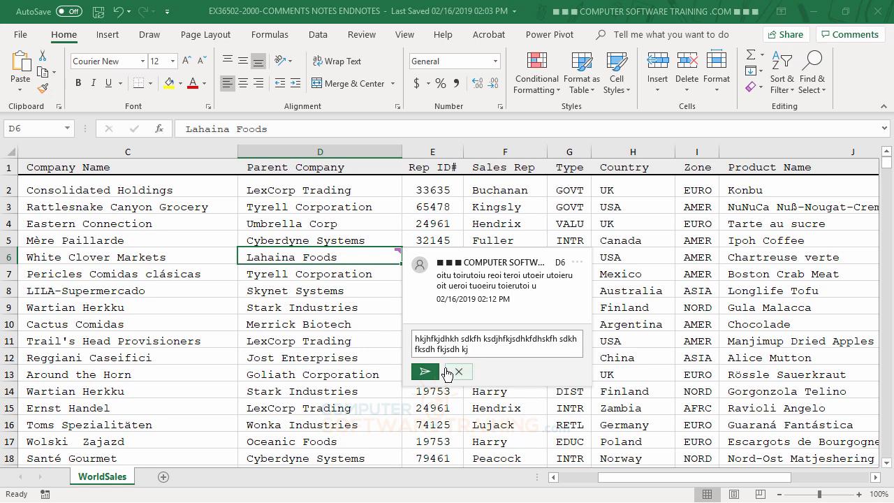
left_click(425, 374)
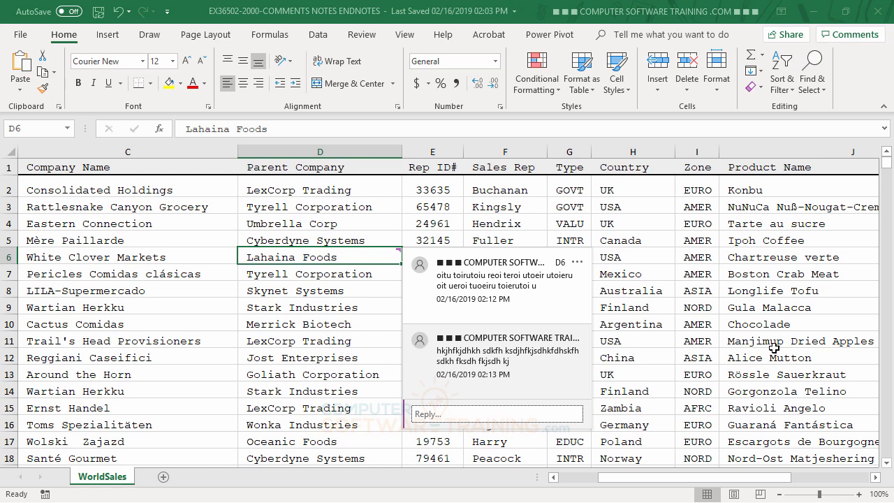
left_click(451, 414)
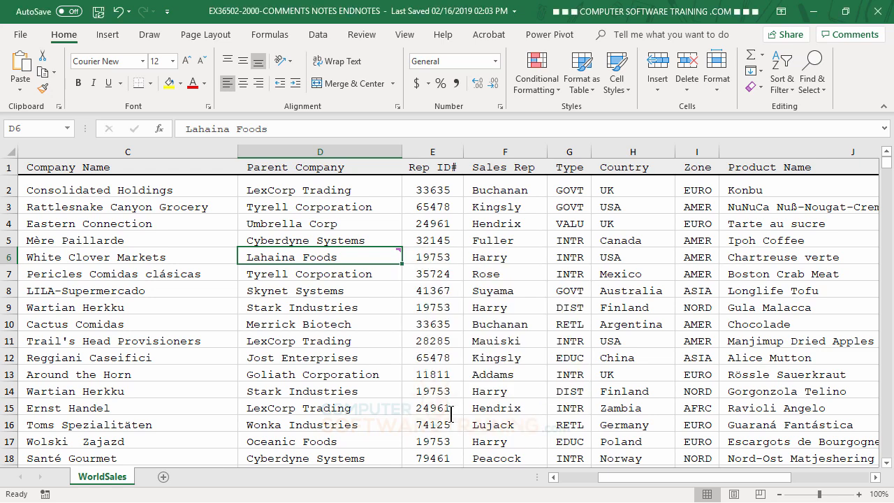
- Post a second reply to the D6 comment reading "rl trel jlekrj tlkerjlkt jerlkt j" and leave the cell
mouse_move(389, 255)
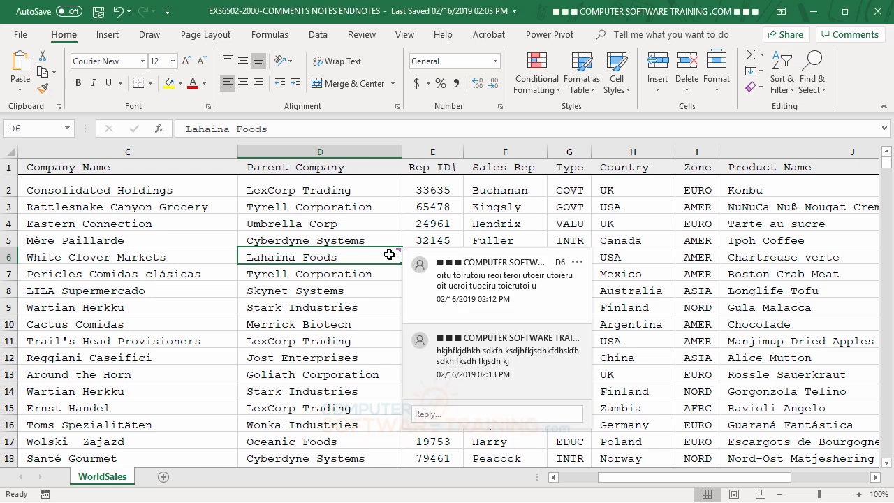
left_click(471, 413)
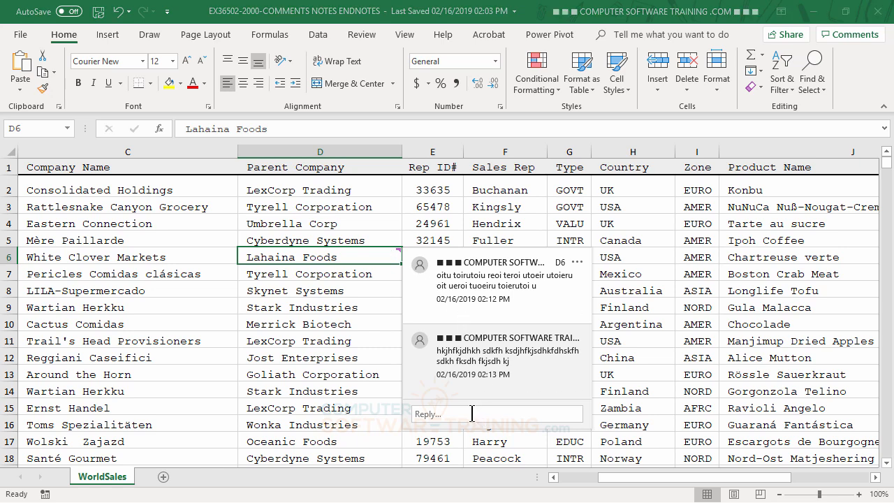
type("rl trel jlekrj tlkerjlkt jerlkt j")
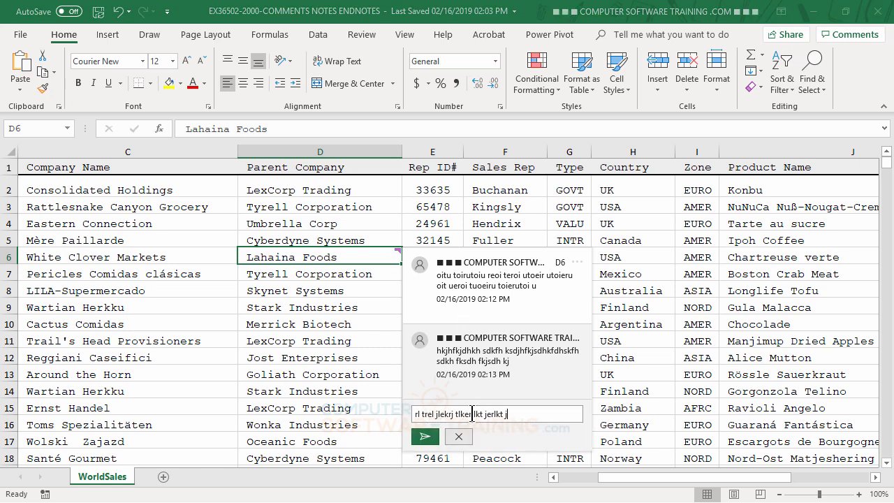
left_click(432, 445)
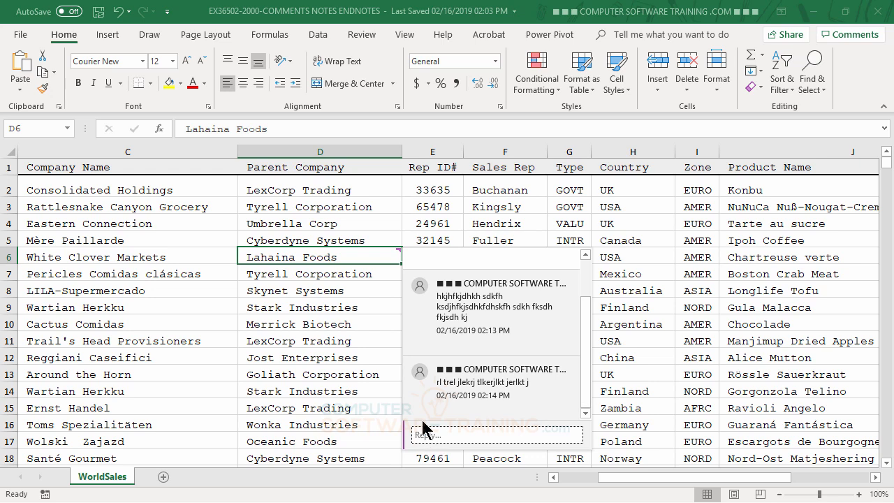
left_click(353, 318)
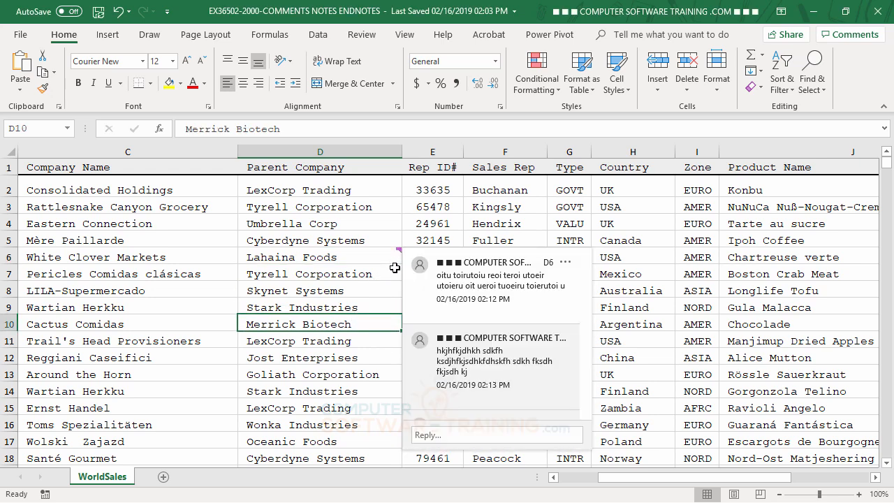
- Check the comments printing option in the sheet's page setup from the print preview, and close the dialog without changes
left_click(327, 258)
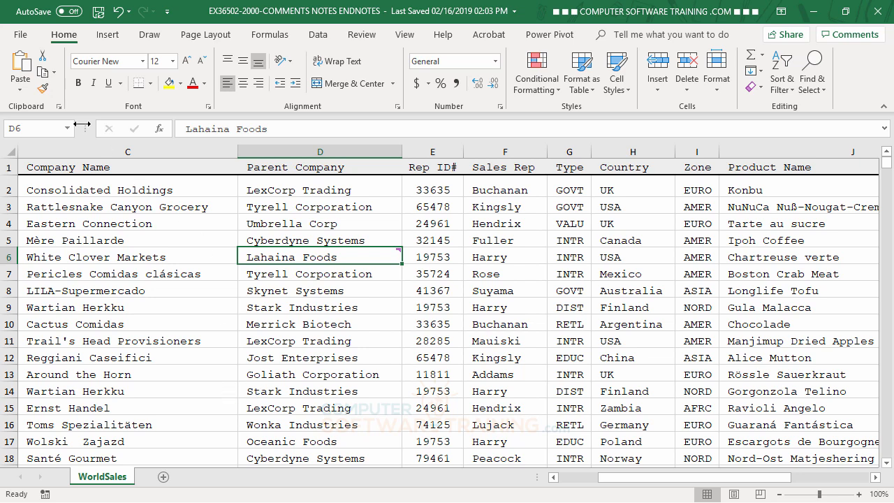
left_click(22, 37)
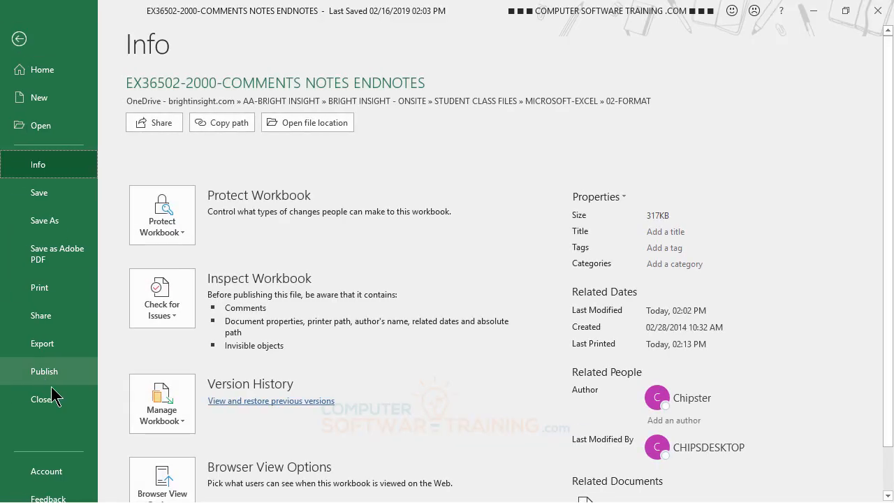
left_click(53, 299)
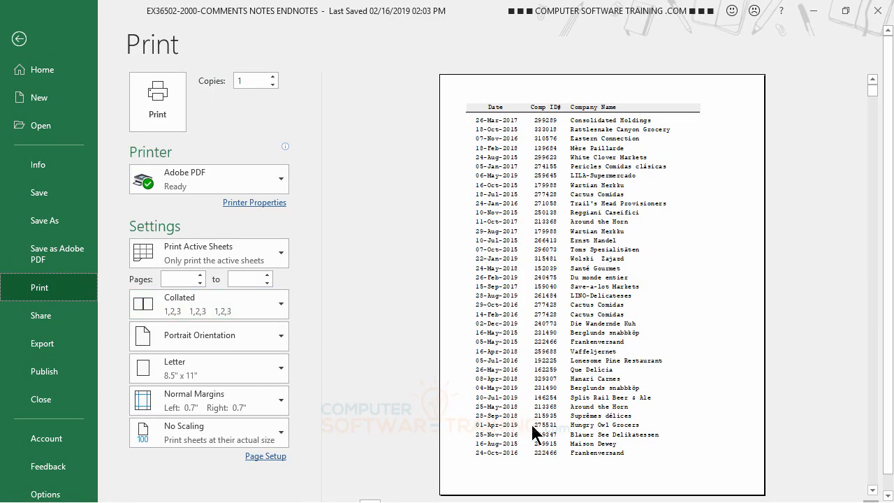
left_click(268, 458)
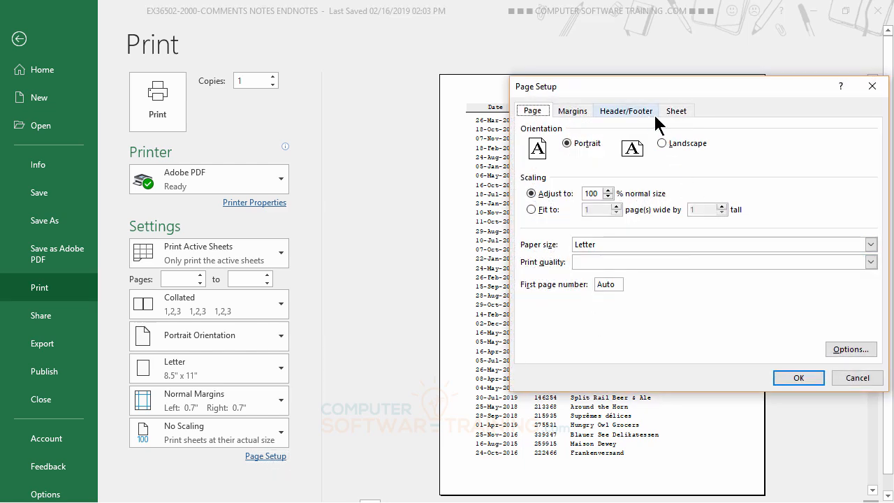
left_click(676, 112)
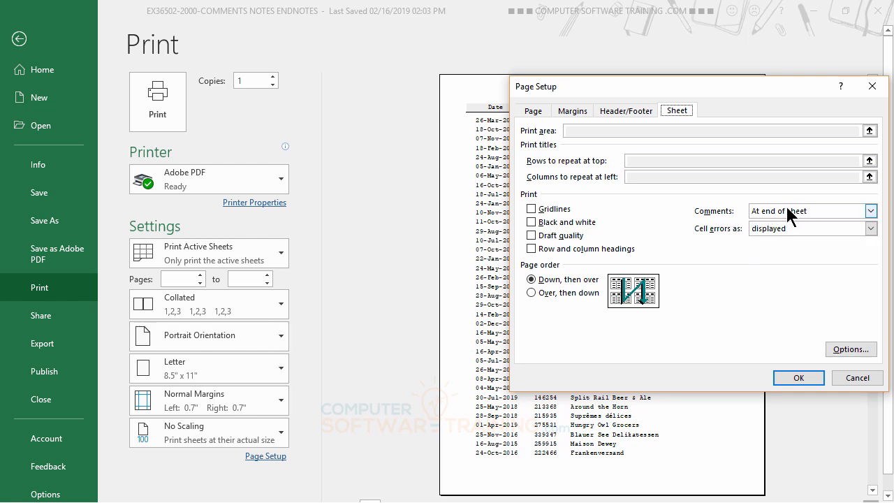
left_click(856, 381)
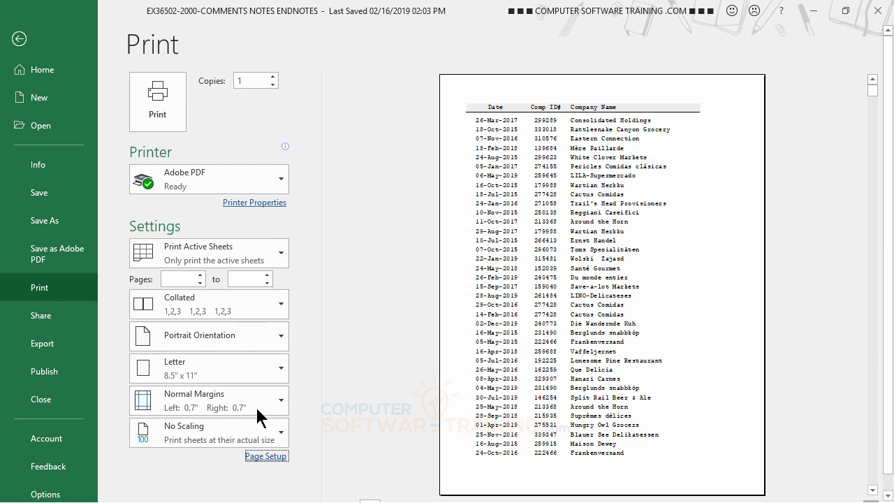
- Examine the D6 comment and its replies on page 297 of the print preview, and return to the worksheet
scroll(391, 321, "down", 1)
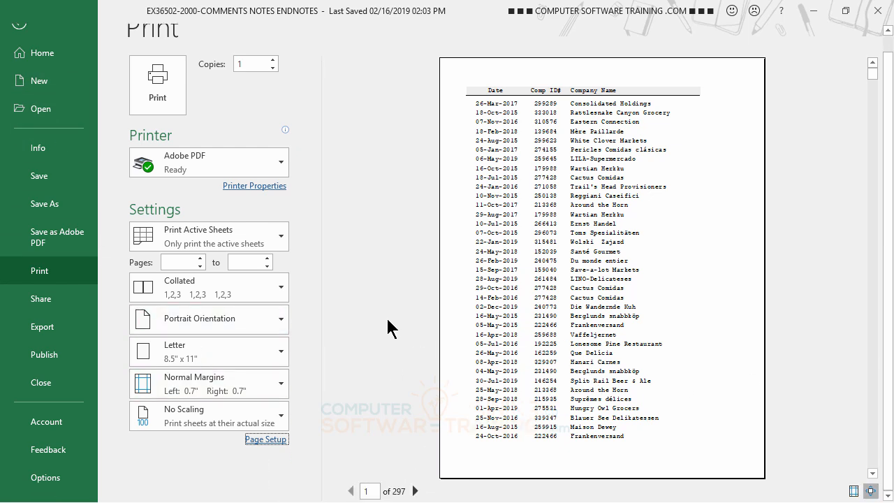
left_click(366, 493)
type("297")
key("Return")
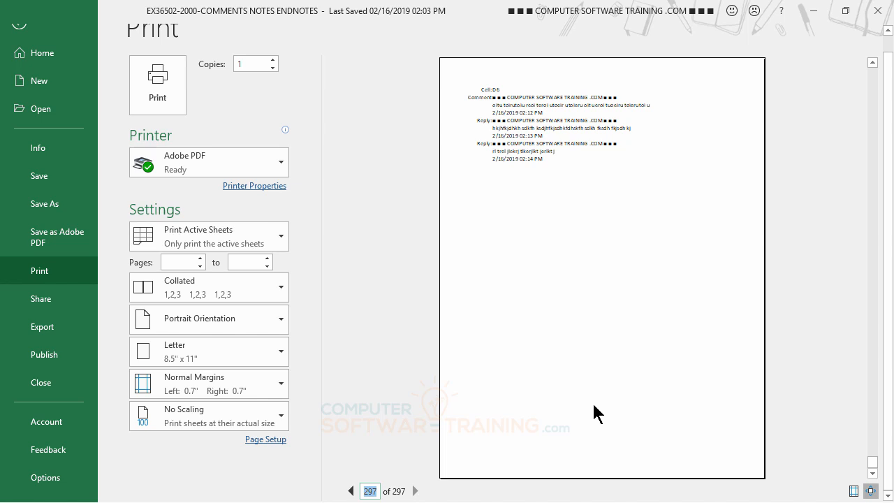
left_click(21, 41)
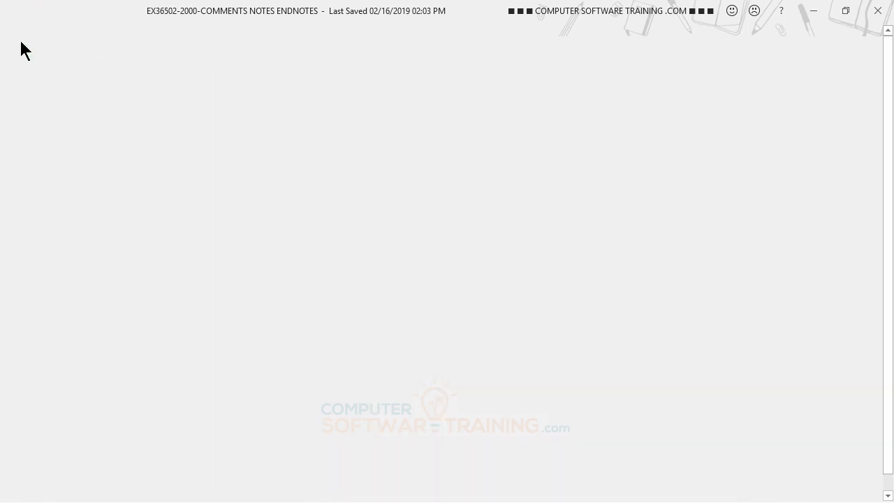
- Delete the comment thread from cell D6
left_click(482, 258)
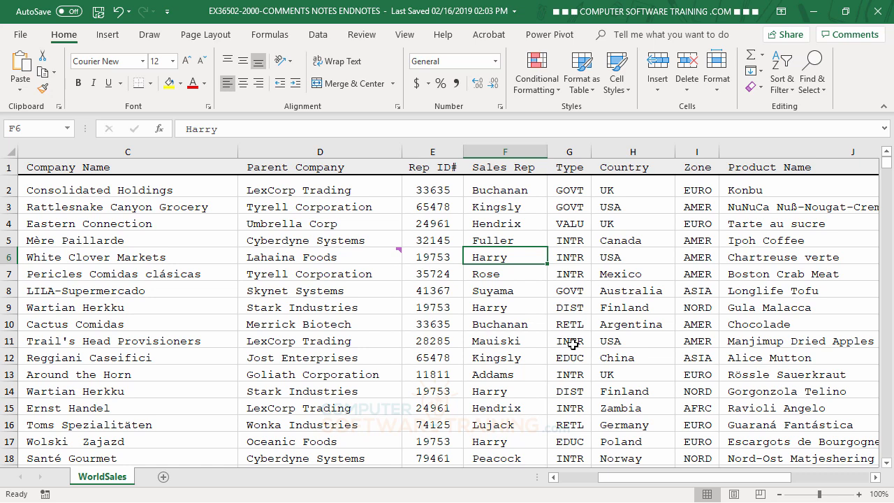
right_click(359, 257)
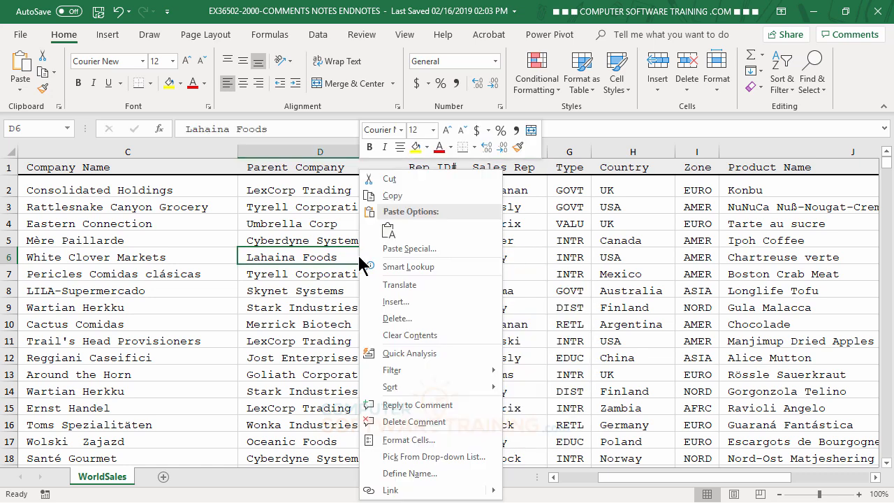
left_click(396, 423)
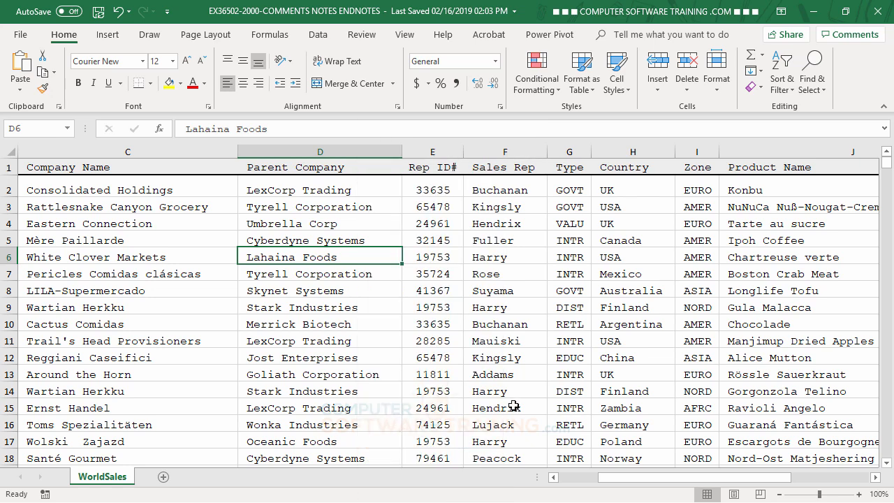
- Post a comment on cell D7 reading "lo roireotu roiu toeiru toie ruoit er"
left_click(355, 273)
right_click(355, 272)
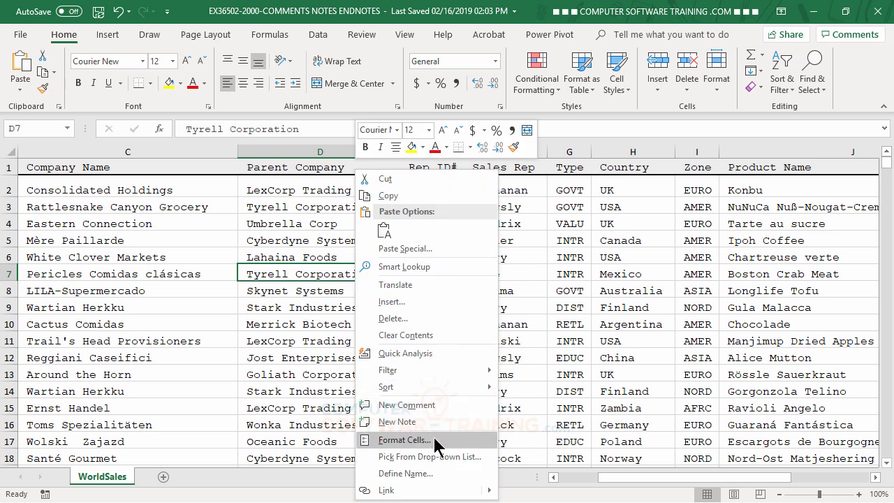
left_click(419, 408)
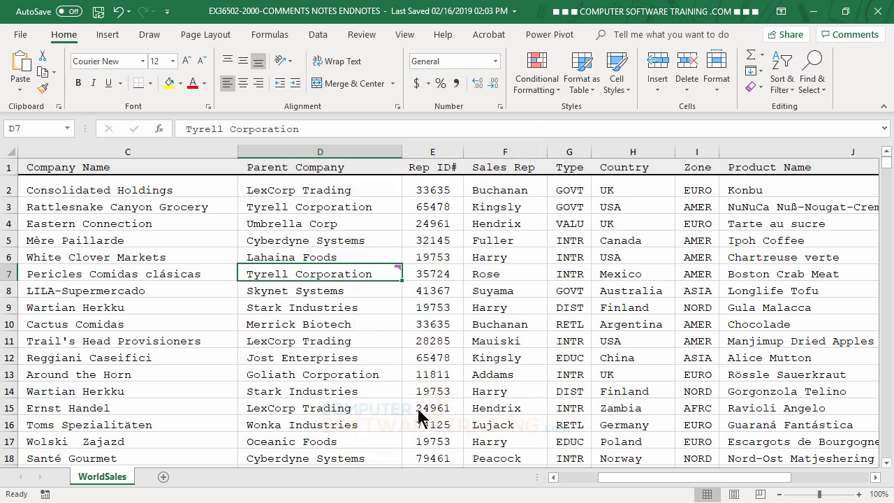
type("lo roireotu roiu toeiru toie ruoit er")
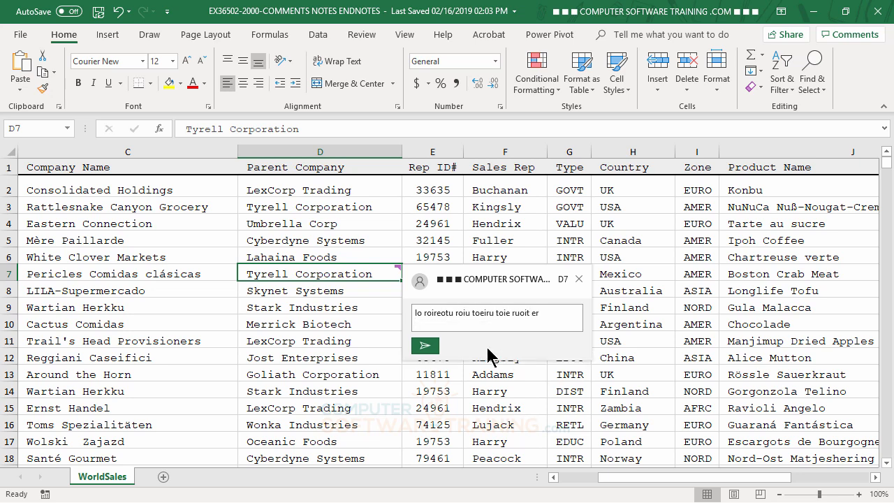
left_click(425, 346)
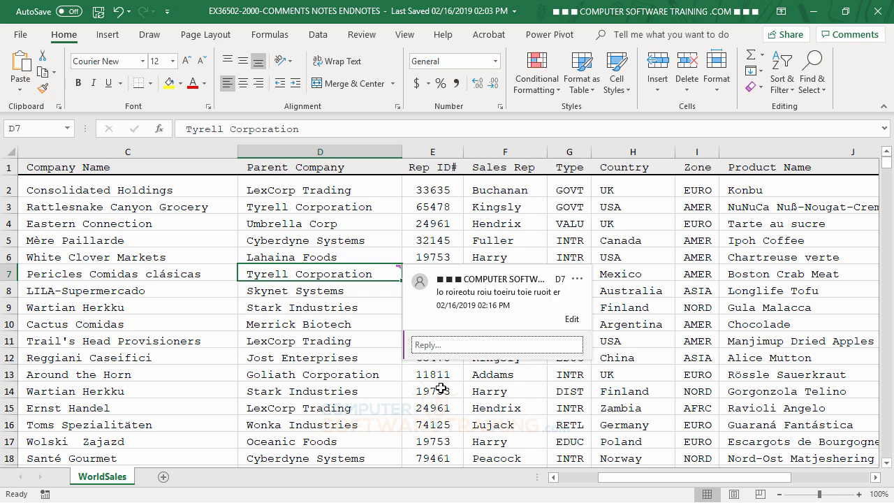
- Reply to the D7 comment with "rei tier ti ueroitu eroiu toieru toi" and again with "uy i yreiwuyuiewy riu wey iuwr"
left_click(447, 345)
type("rei tier ti ueroitu eroiu toieru toi")
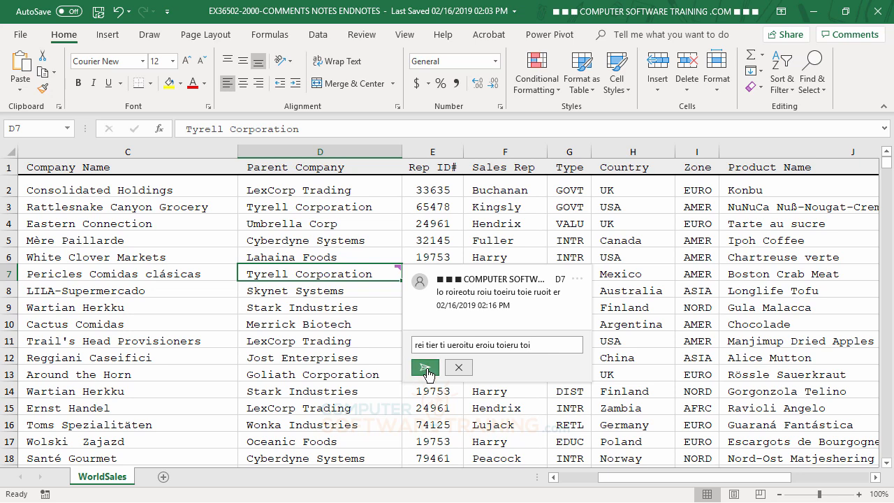
left_click(423, 367)
left_click(451, 411)
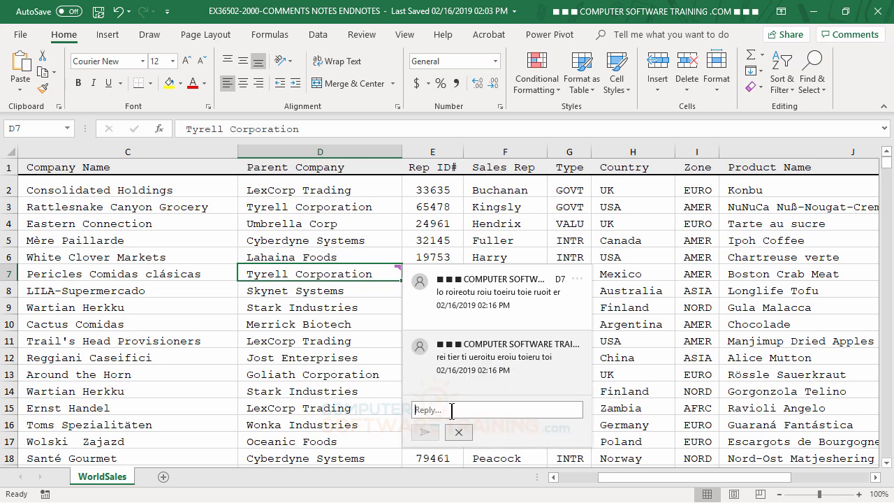
type("uy i yreiwuyuiewy riu wey iuwr")
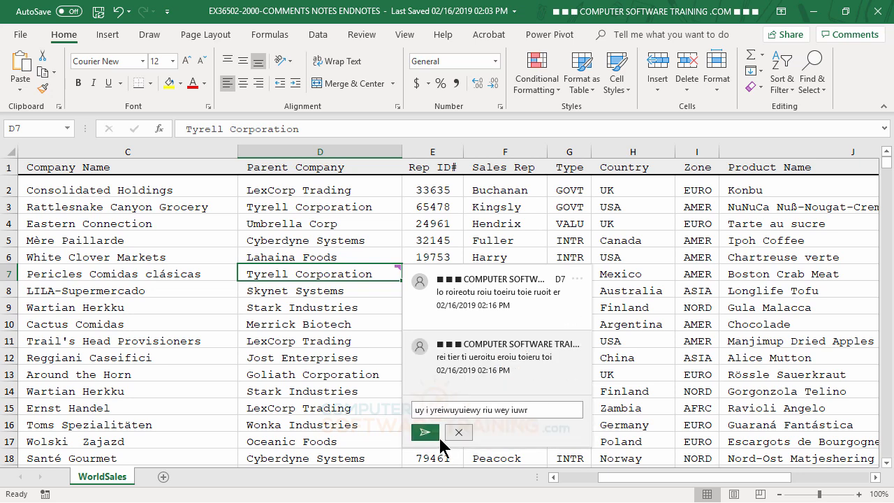
left_click(425, 432)
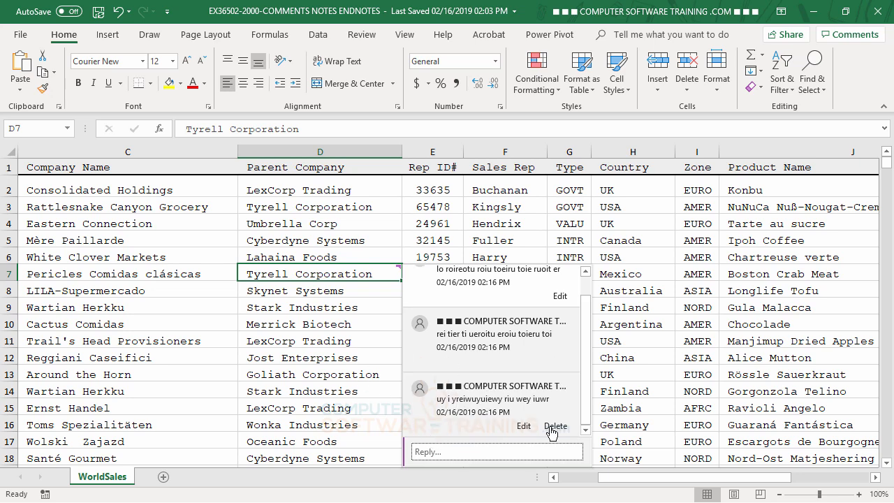
- Delete both replies and the remaining comment from cell D7, and select cell H9
left_click(555, 427)
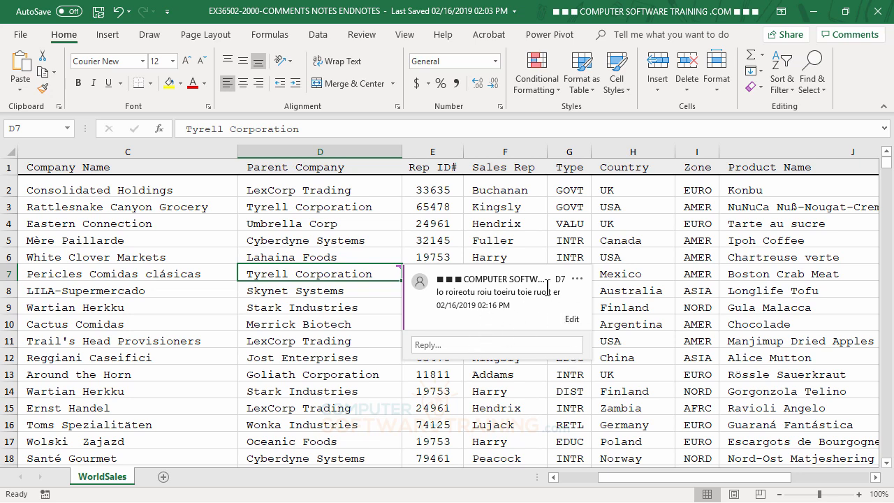
left_click(429, 406)
right_click(371, 274)
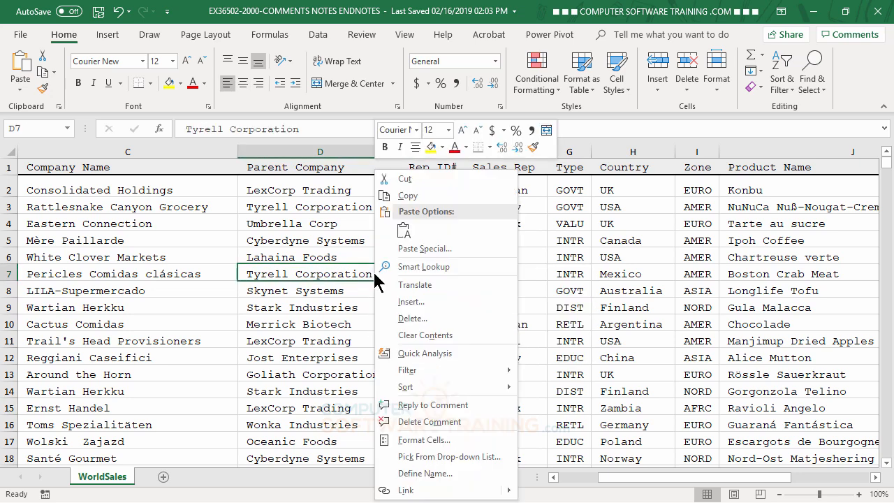
left_click(429, 421)
left_click(654, 303)
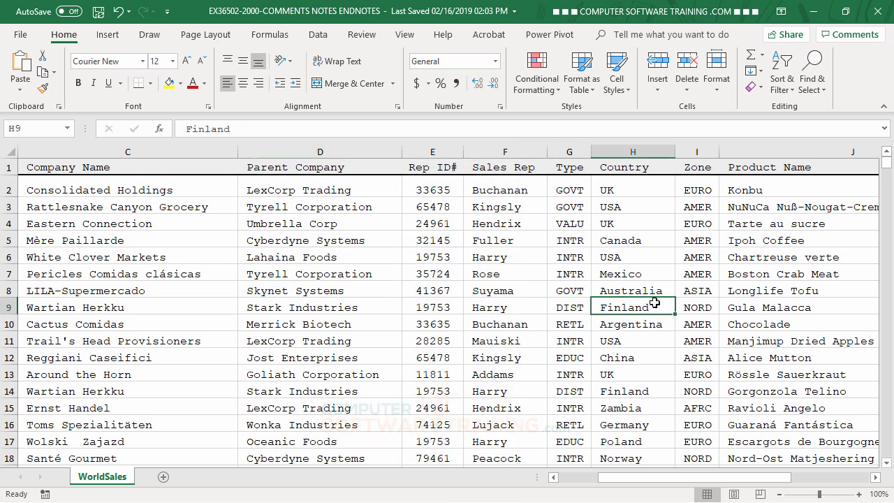